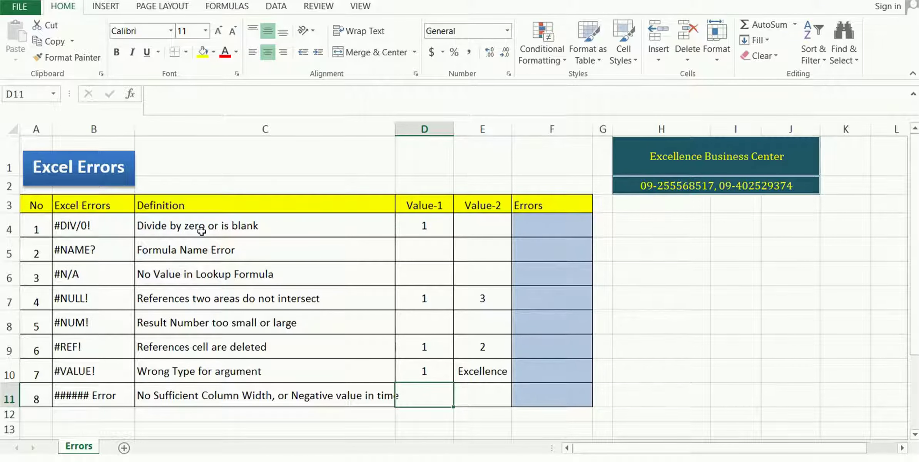
Review the error definitions and the #DIV/0! row, where D4 holds Value-1 of 1
left_click_drag(213, 227, 331, 330)
left_click(576, 298)
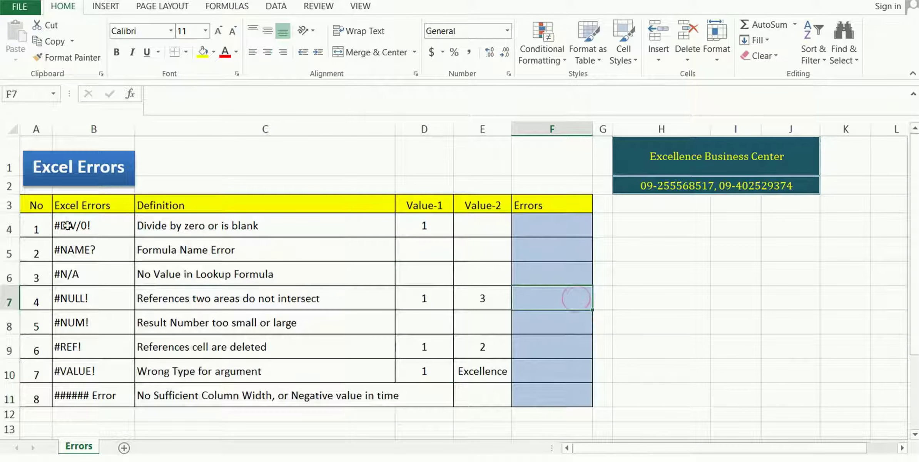
left_click(106, 225)
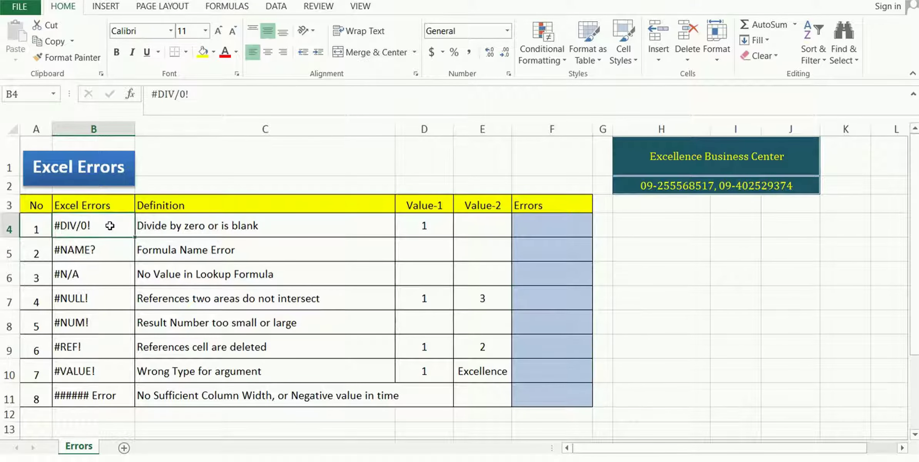
left_click(439, 225)
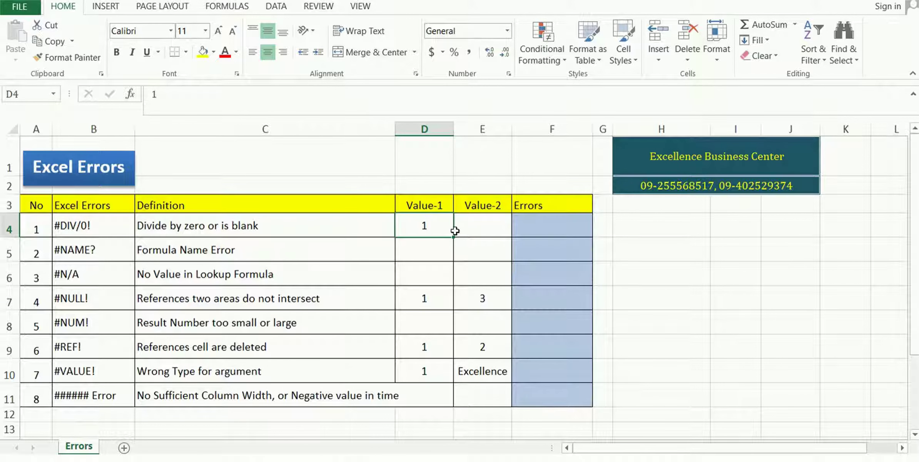
Enter =D4/0 in F4
left_click_drag(429, 226, 482, 226)
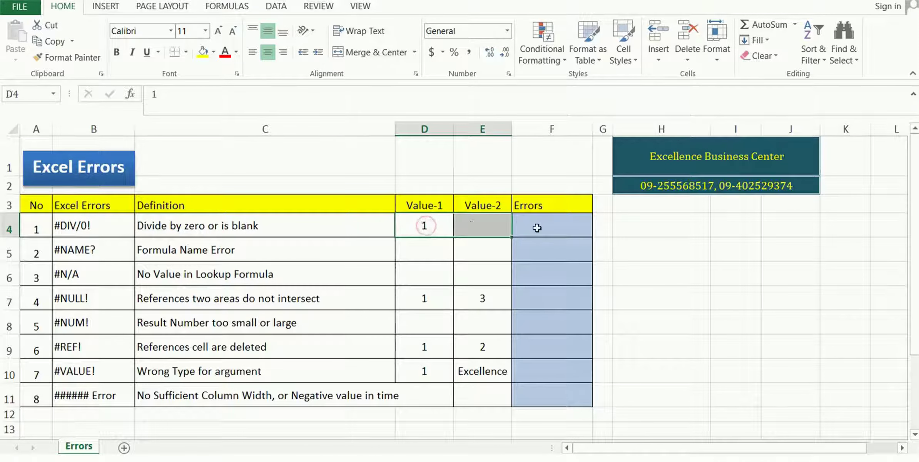
left_click(537, 228)
type("=")
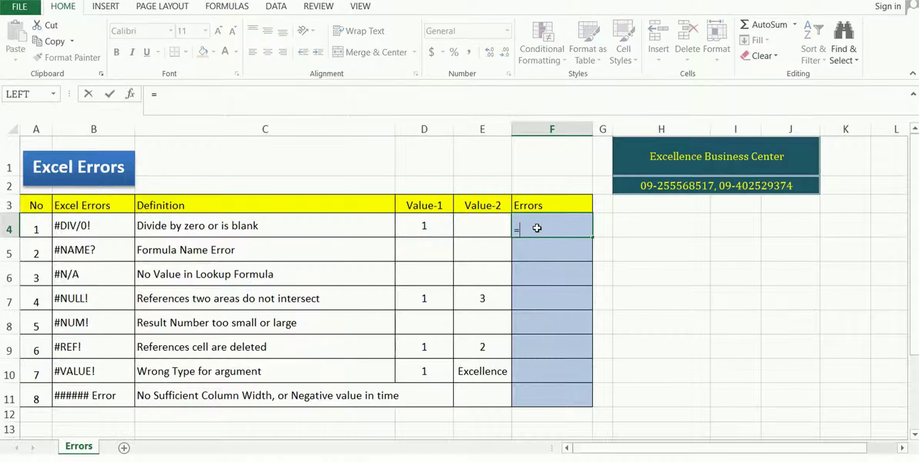
left_click(431, 225)
type("/")
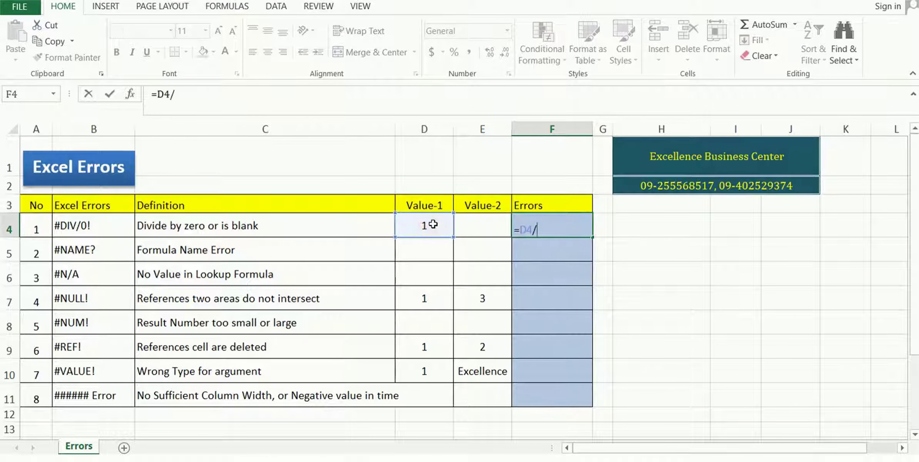
type("0")
key("Return")
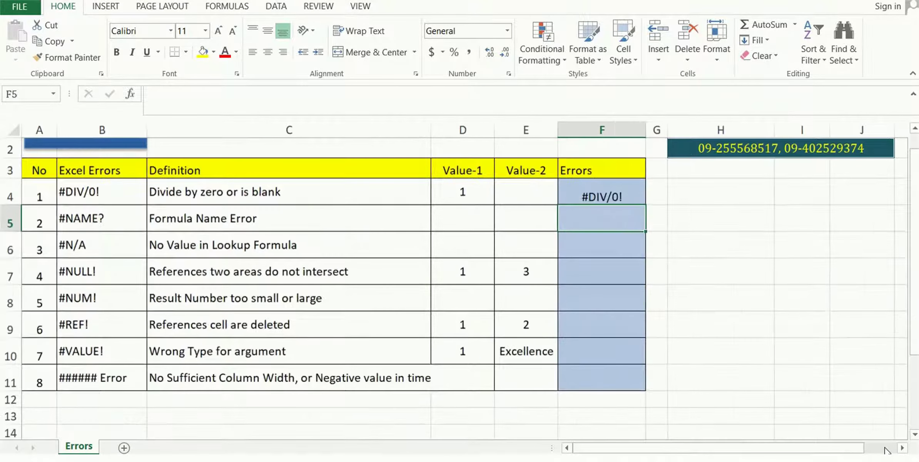
Change F4's formula to =D4/E4 so it divides by the blank E4 and shows #DIV/0!
left_click(609, 197)
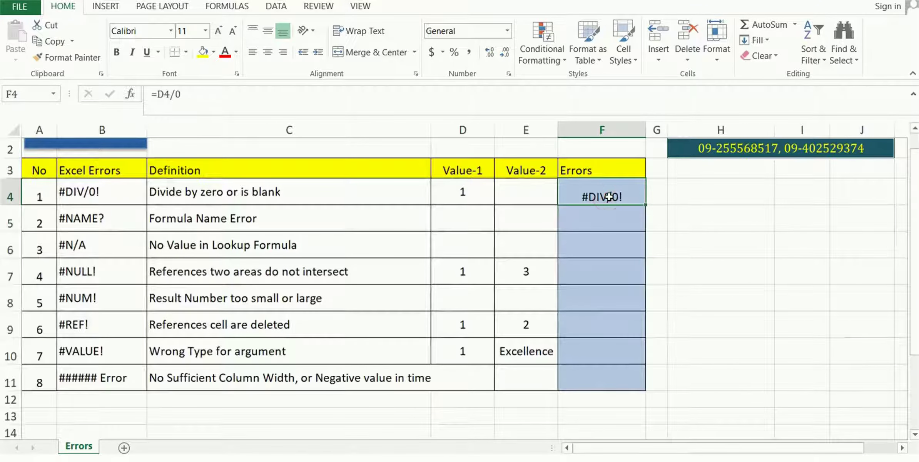
double_click(609, 197)
key("BackSpace")
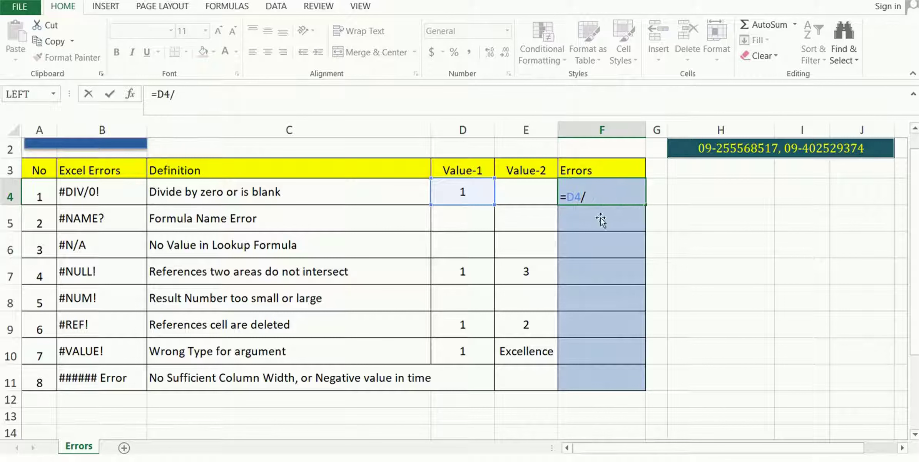
left_click(529, 193)
key("Return")
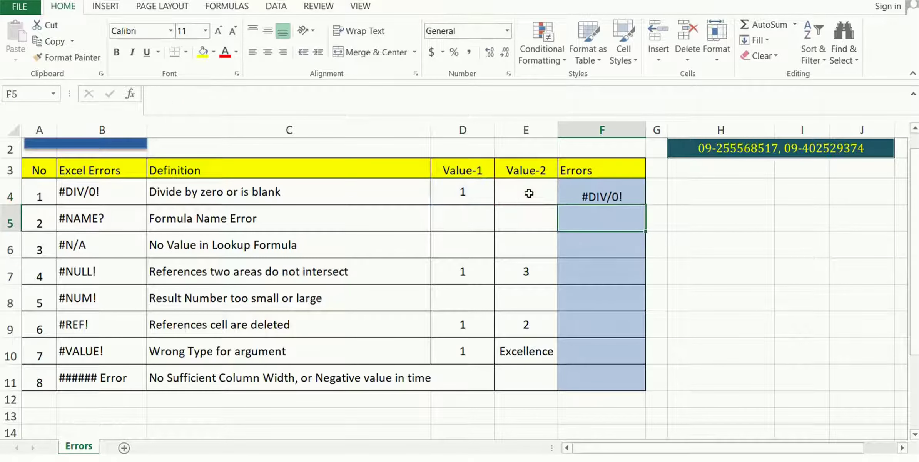
left_click(574, 187)
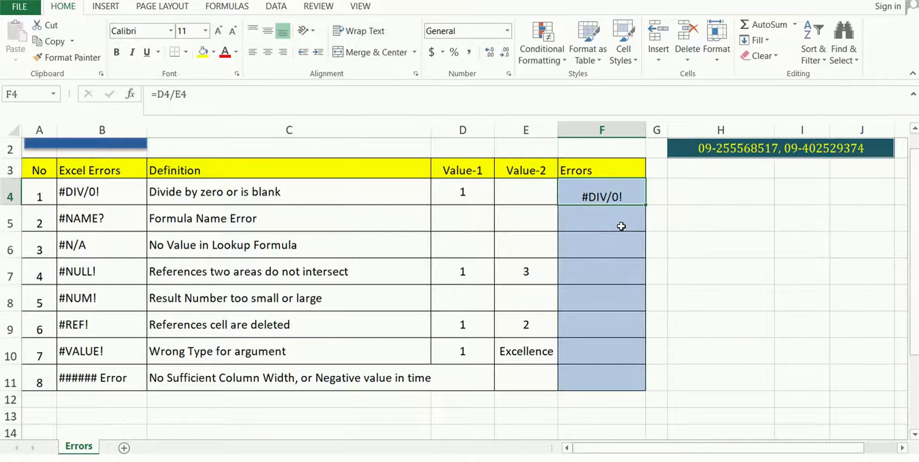
key("Return")
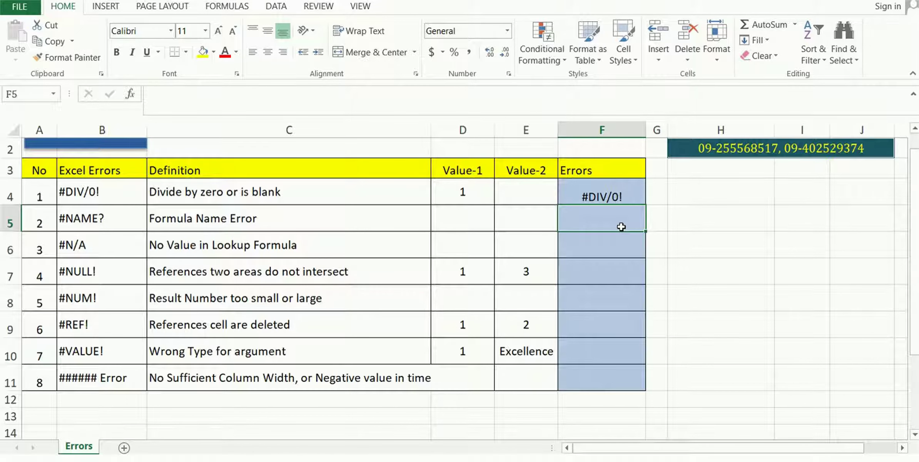
Enter =su(1,2) in F5 and inspect the misspelled function name returning #NAME?
type("=s")
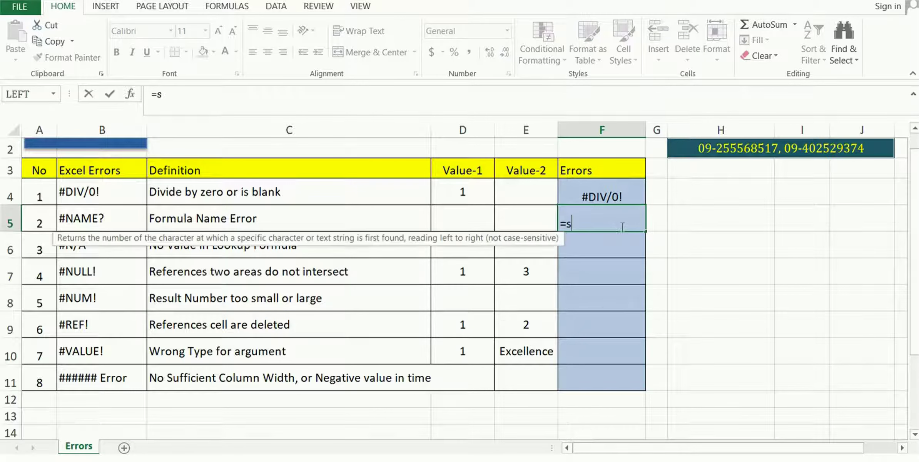
type("u")
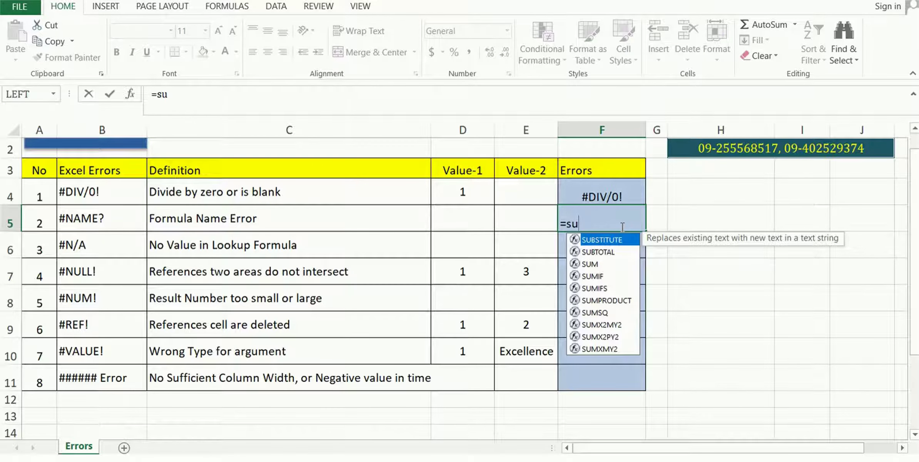
type("(")
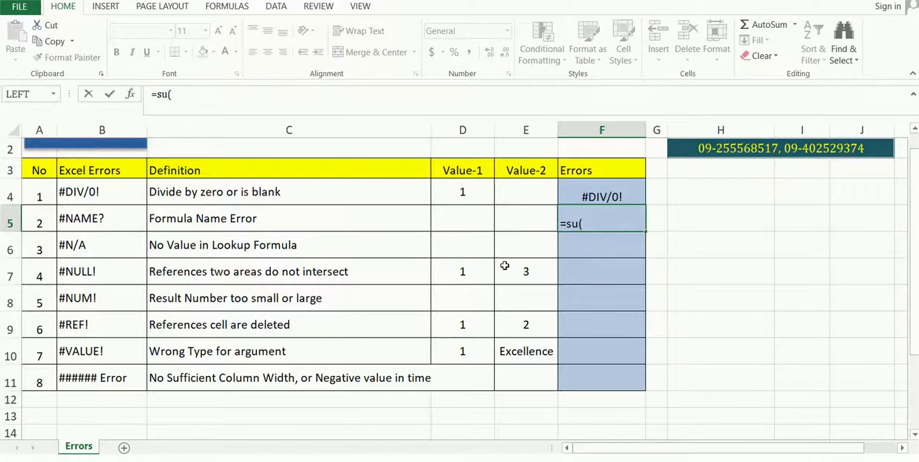
type("1,2")
type(")")
key("Return")
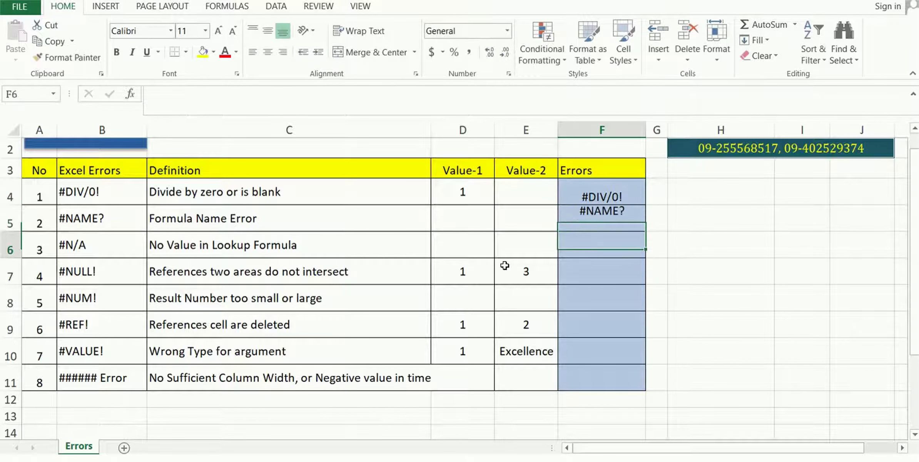
left_click(603, 211)
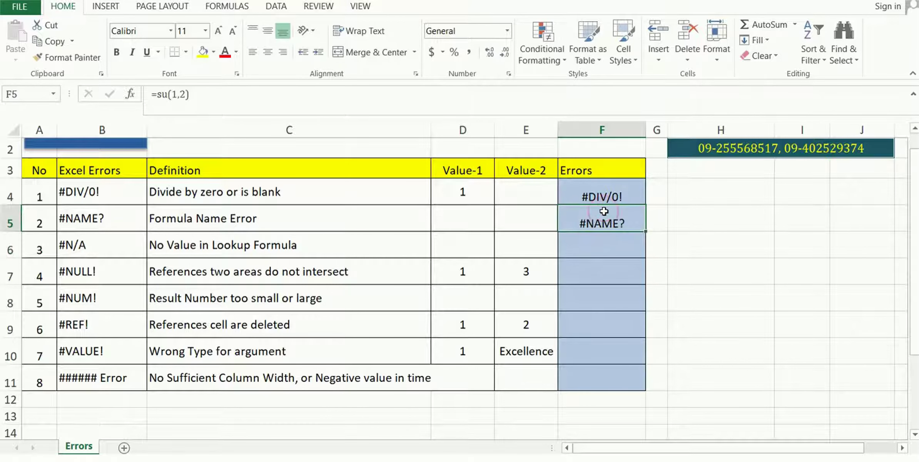
double_click(603, 212)
left_click(577, 225)
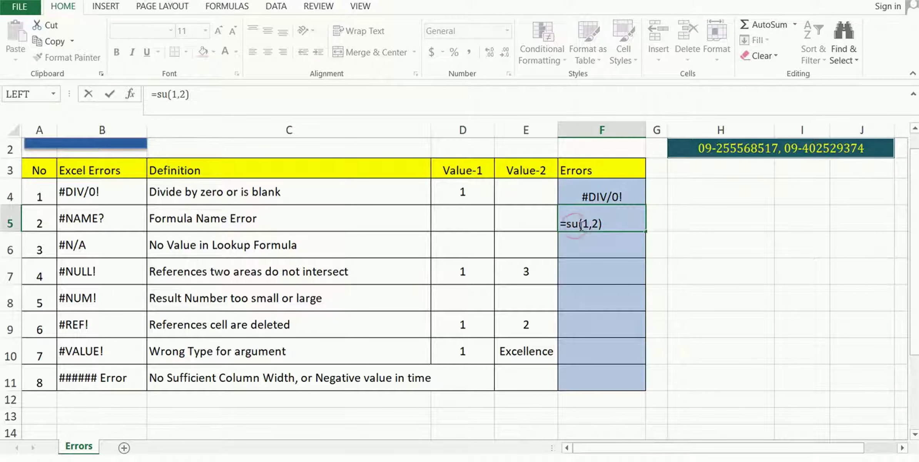
left_click(600, 241)
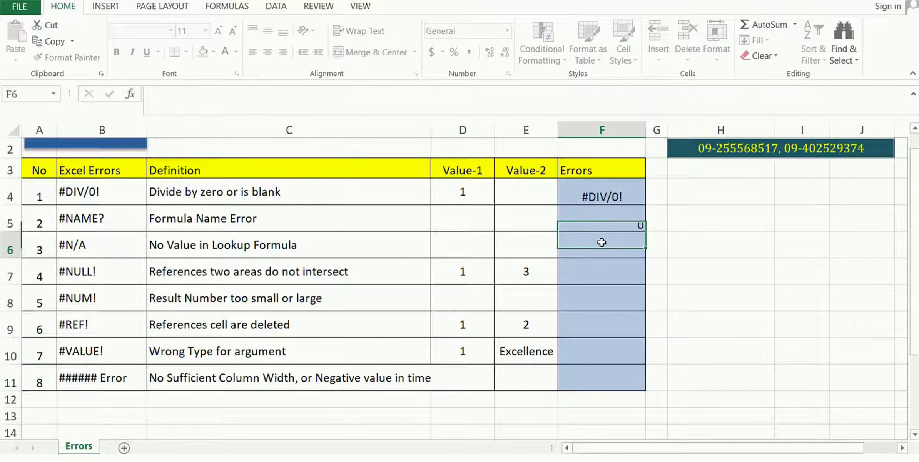
left_click(597, 223)
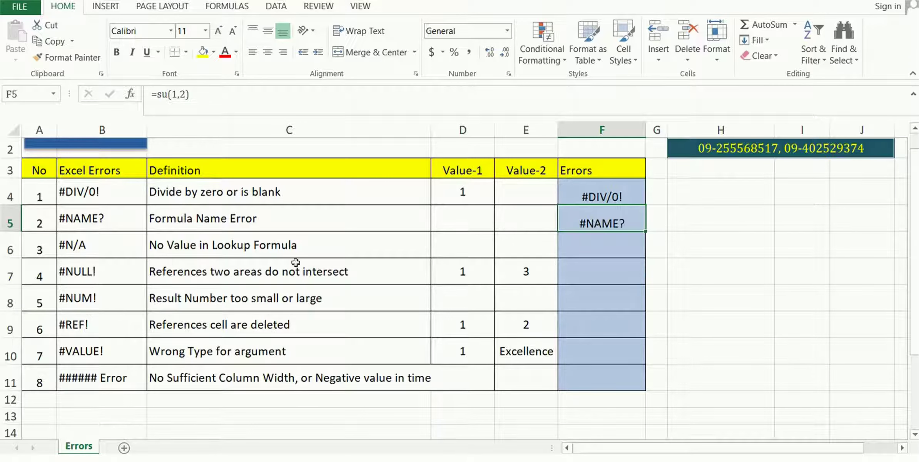
left_click(585, 253)
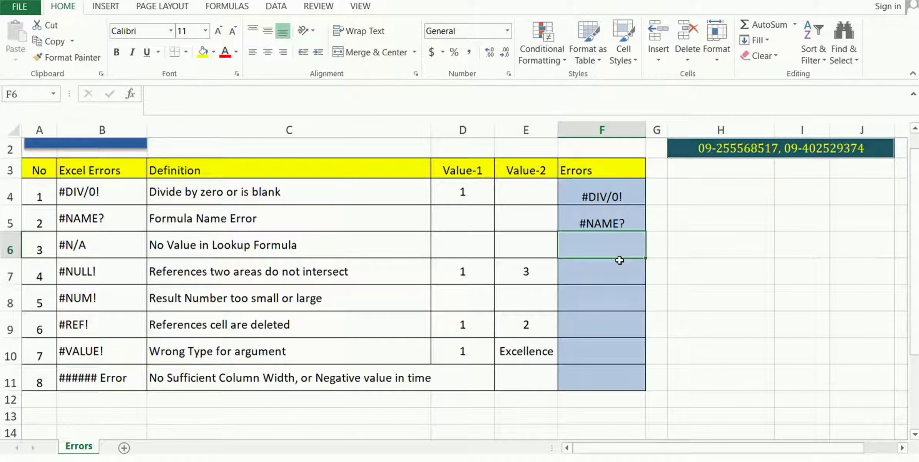
Select F7, the #NULL! row, for the next error example
left_click(605, 272)
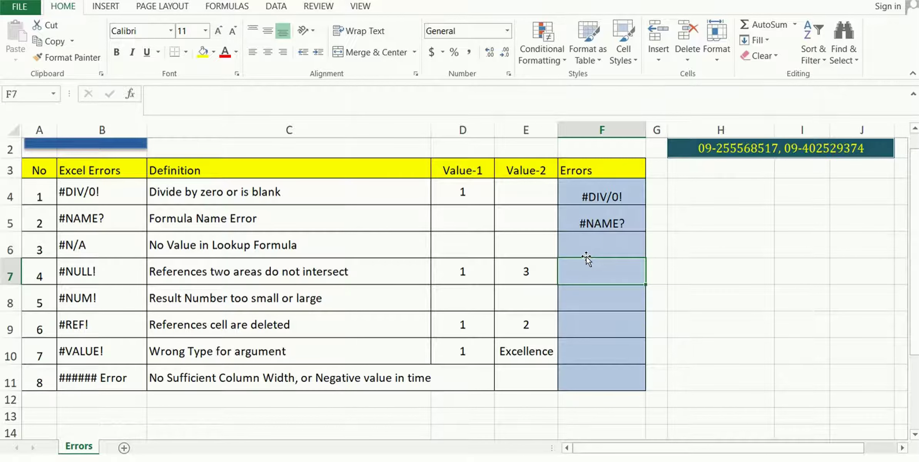
Start F7's formula as =Sum(D7 E7, replacing the range colon with a space
type("=")
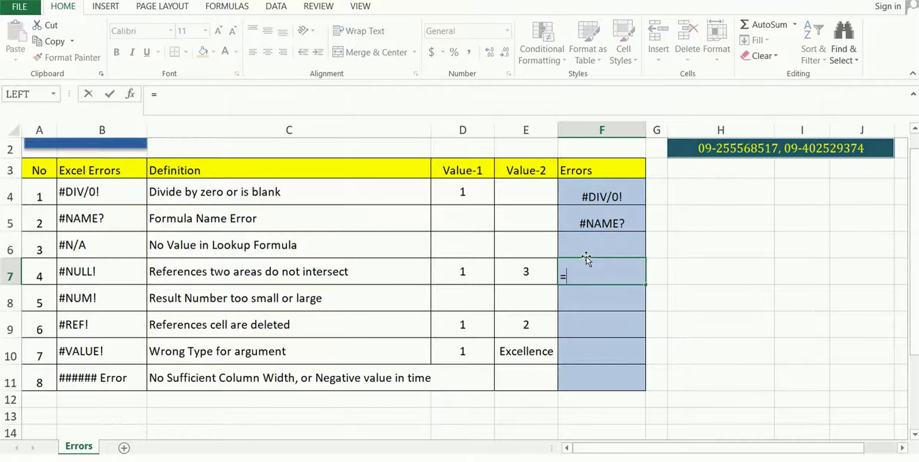
type("Sum")
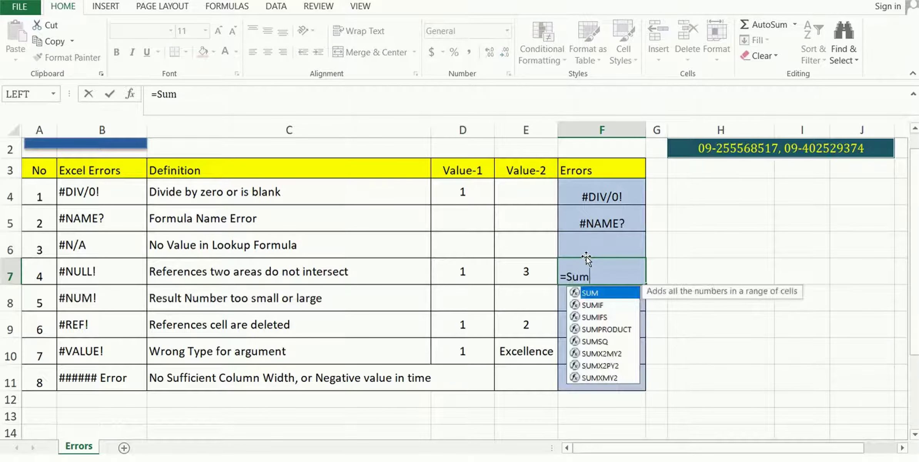
type("9")
key("BackSpace")
type("(")
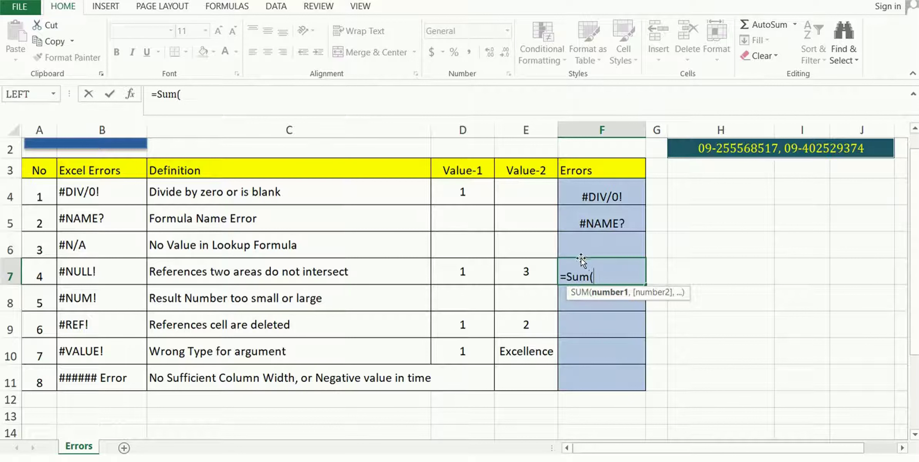
left_click_drag(471, 269, 531, 272)
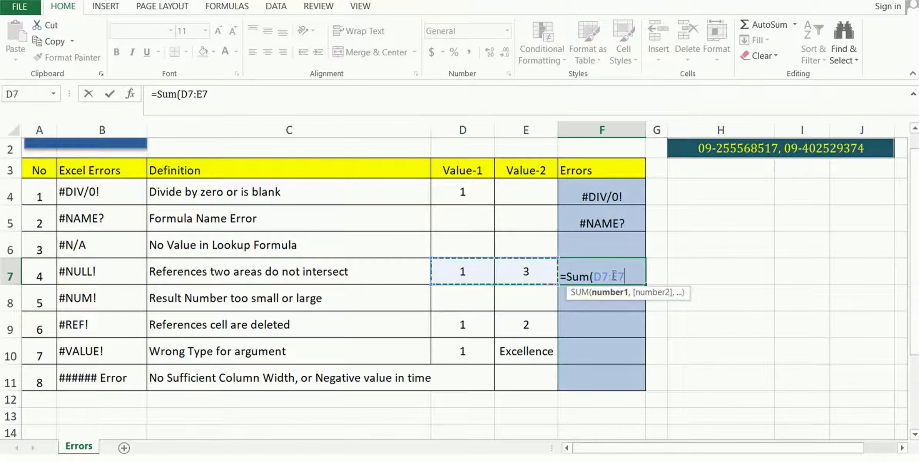
left_click(611, 275)
key("BackSpace")
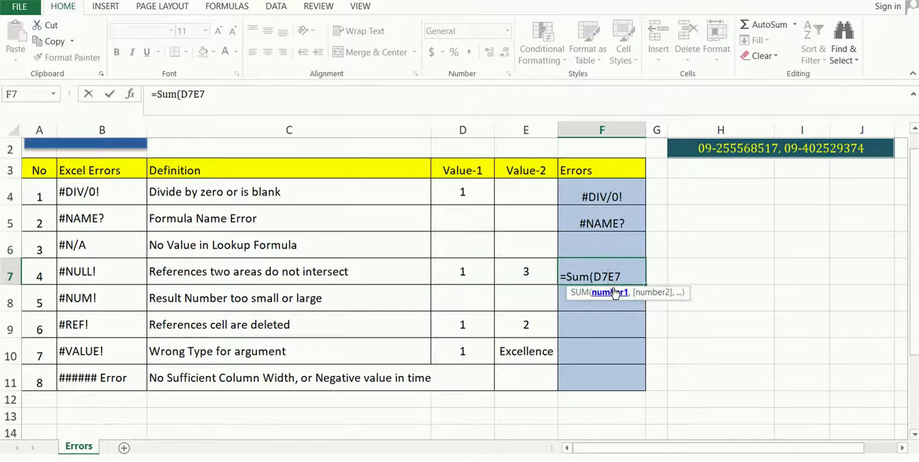
Close the parenthesis, try a comma, then keep the space and commit =Sum(D7 E7) for #NULL!
left_click(635, 277)
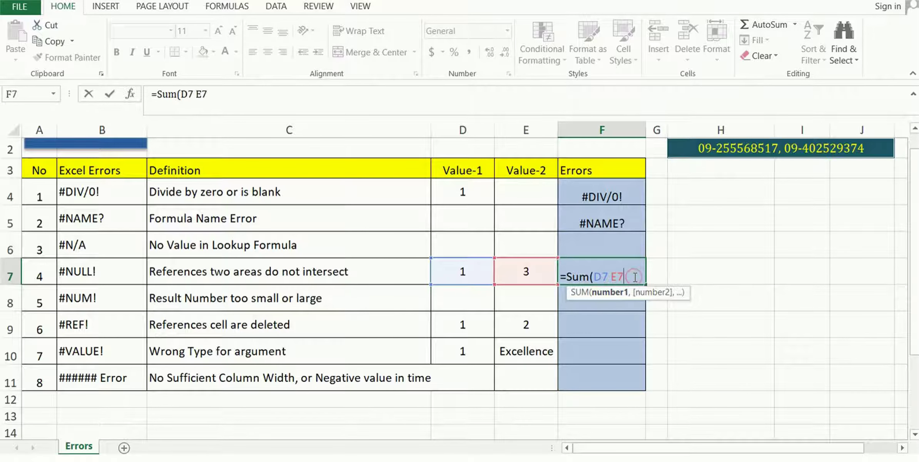
type(")")
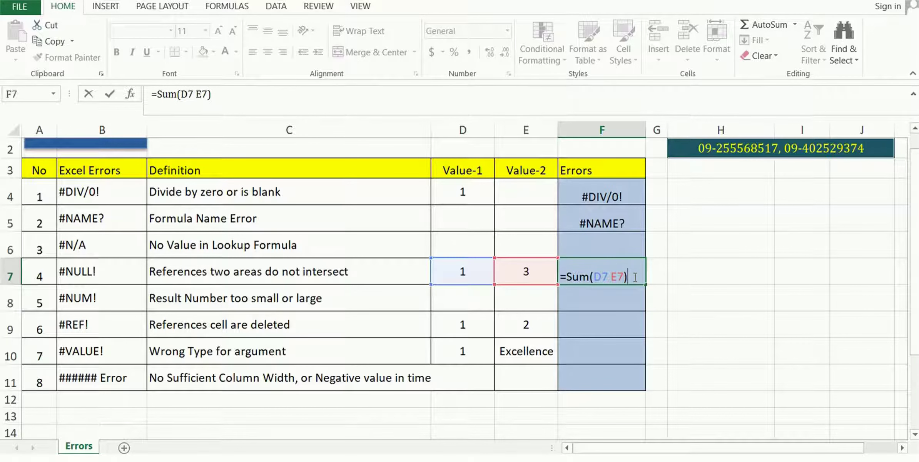
left_click(613, 277)
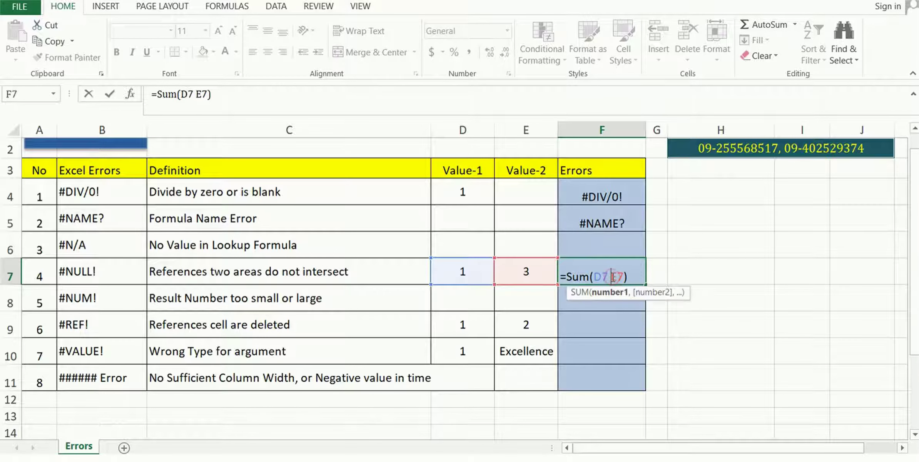
key("BackSpace")
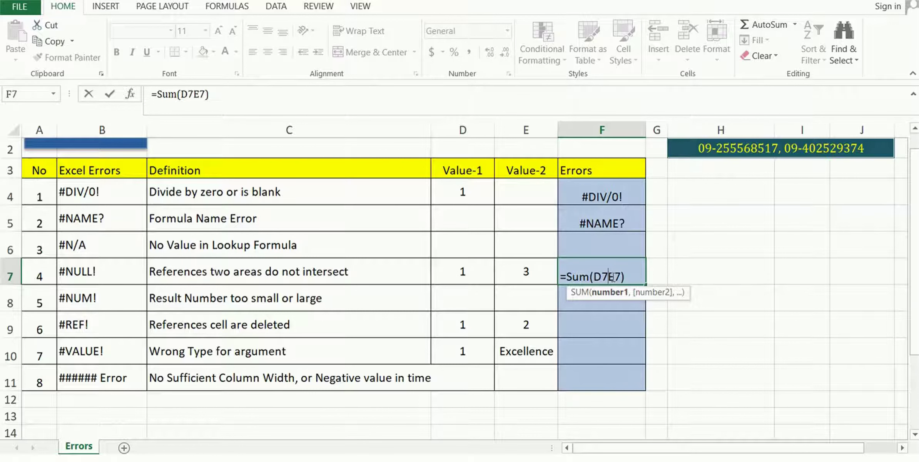
type(",")
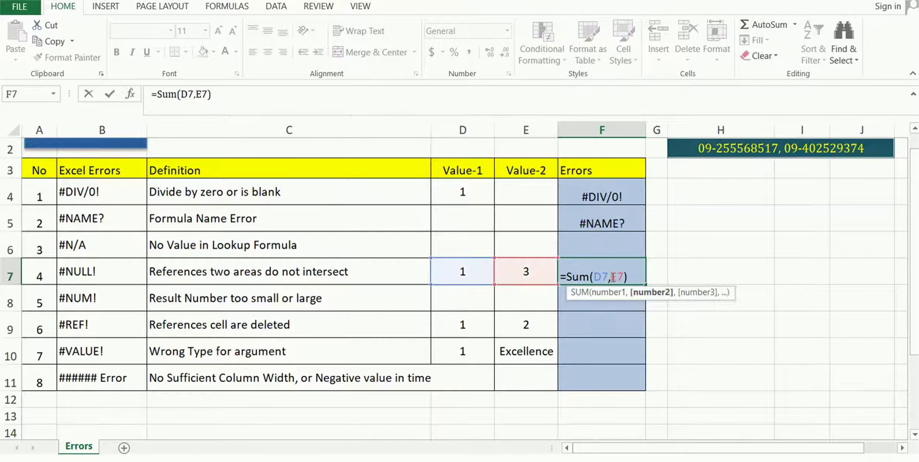
key("BackSpace")
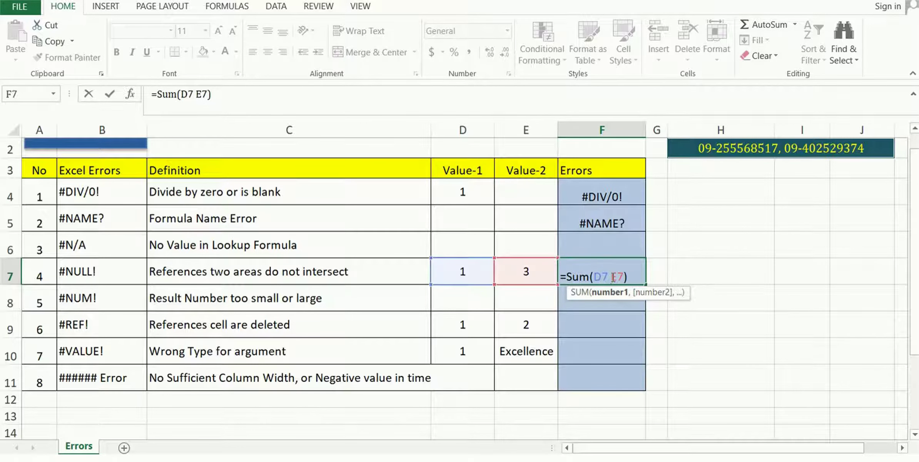
key("Return")
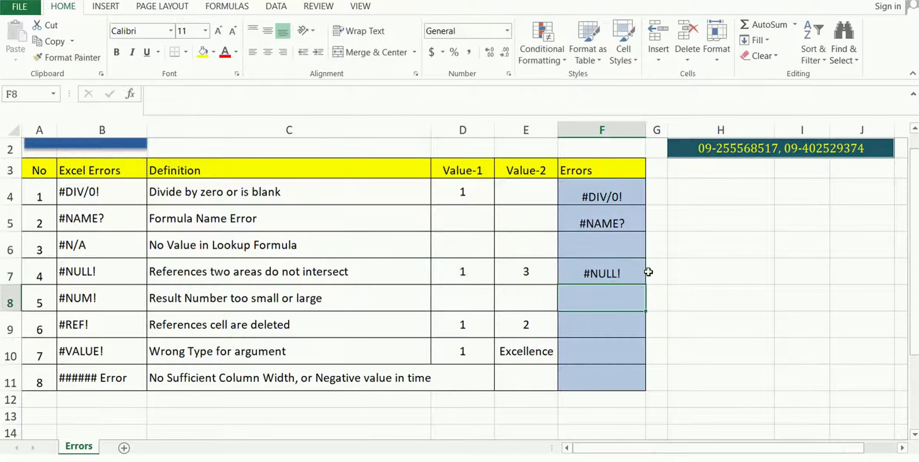
Enter =12^12 in F8, the #NUM! row
left_click(615, 266)
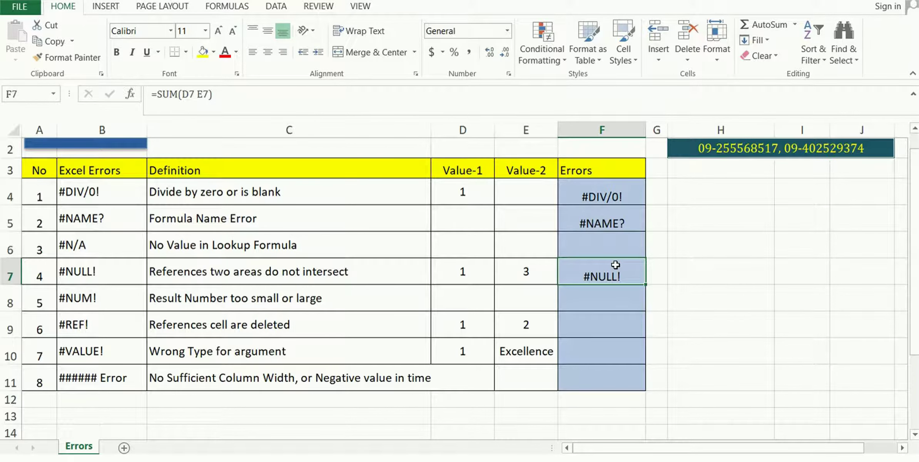
left_click_drag(88, 299, 417, 321)
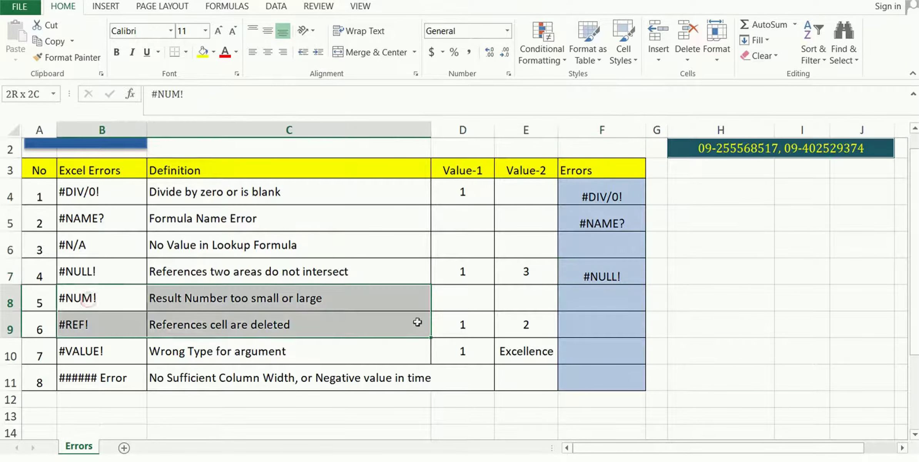
left_click(164, 301)
left_click(607, 303)
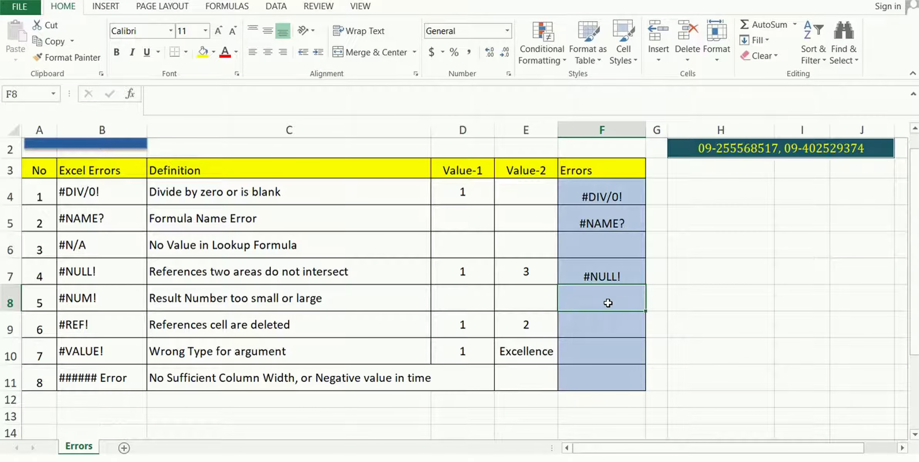
type("=")
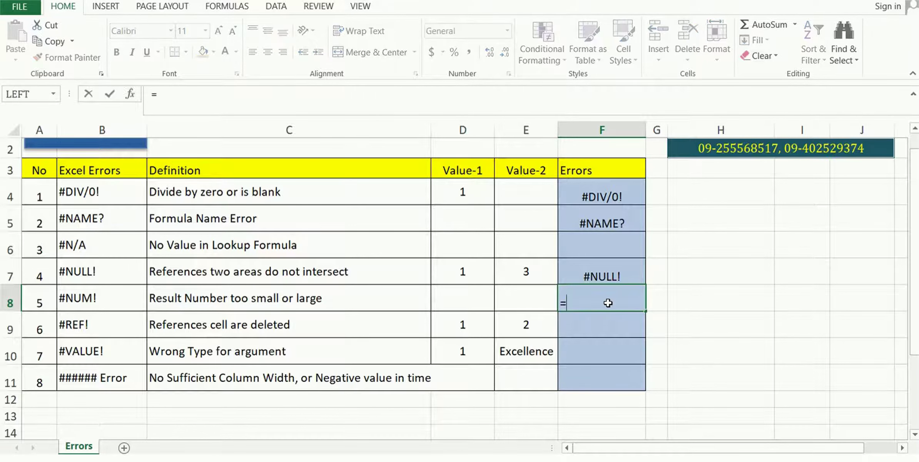
type("12")
type("^")
type("12")
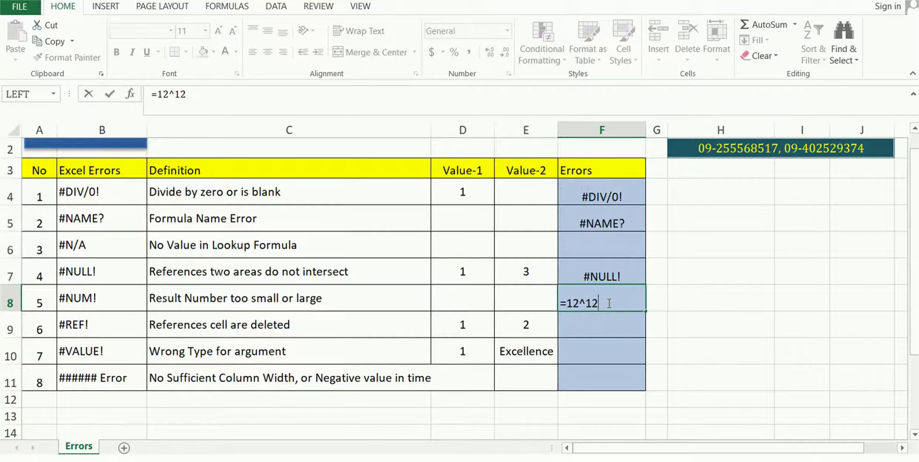
key("Return")
Replace F8's formula with =12^2 so it shows 144, then review it
left_click(608, 303)
type("=")
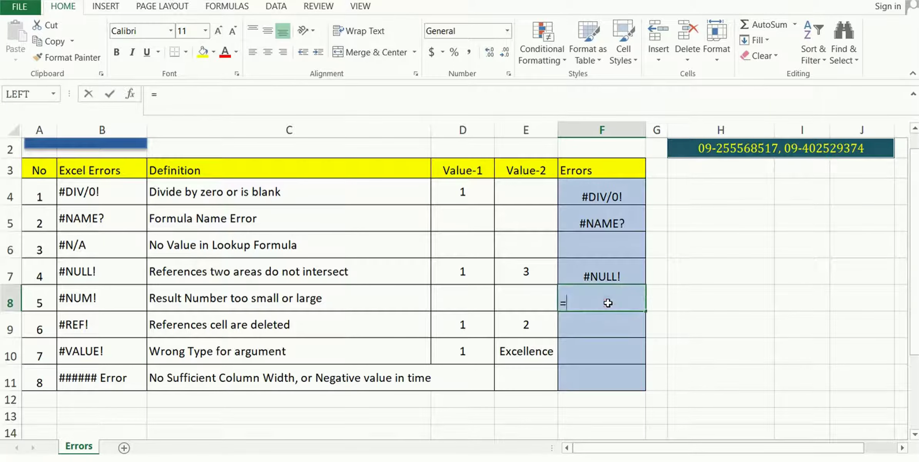
type("12^")
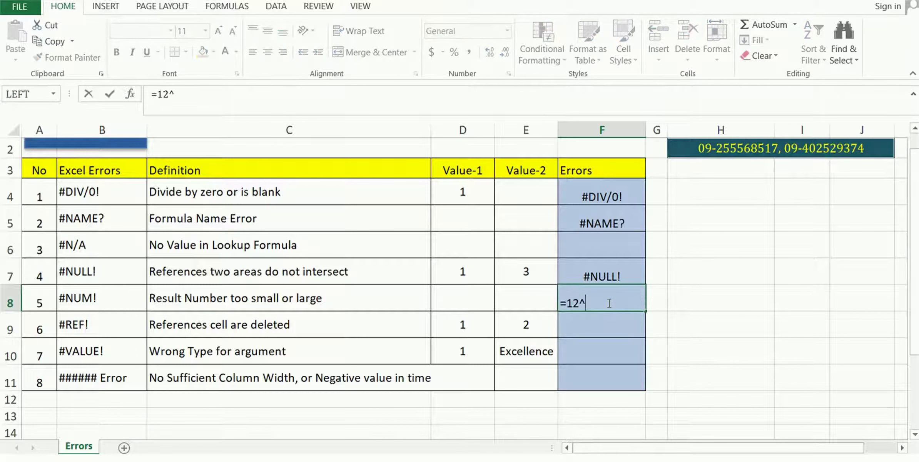
type("2")
key("Return")
left_click(619, 275)
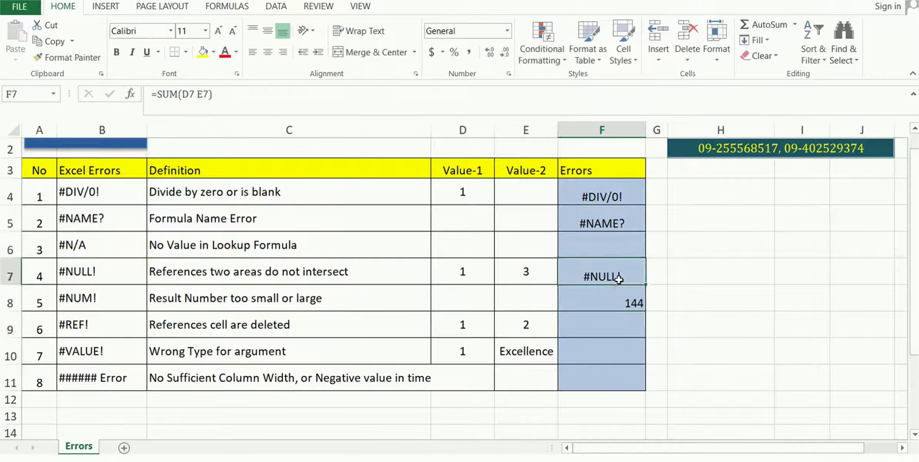
left_click(615, 302)
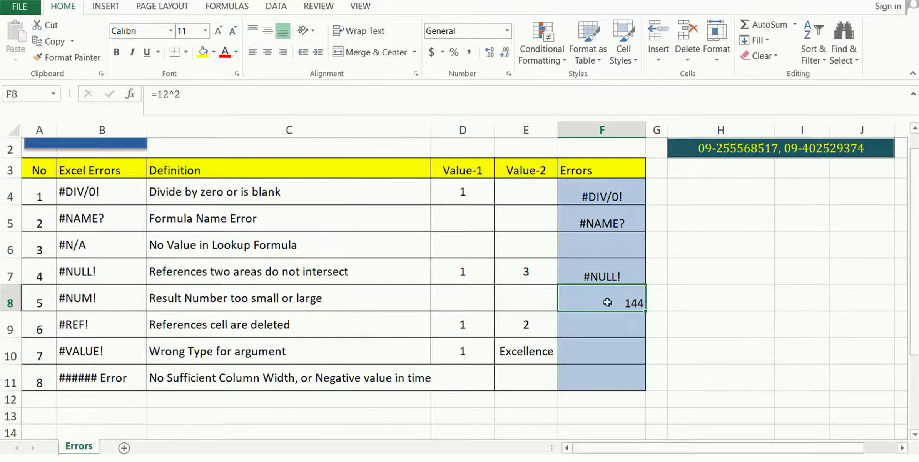
double_click(607, 301)
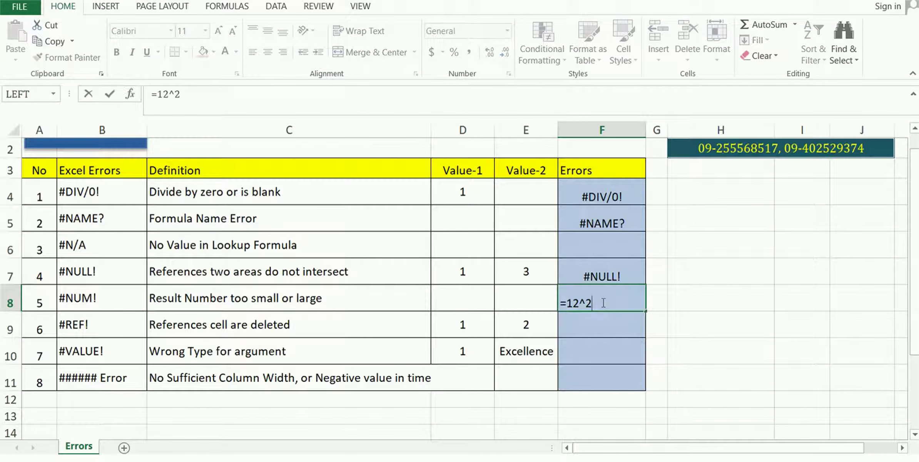
left_click(574, 303)
left_click(594, 304)
left_click(615, 293)
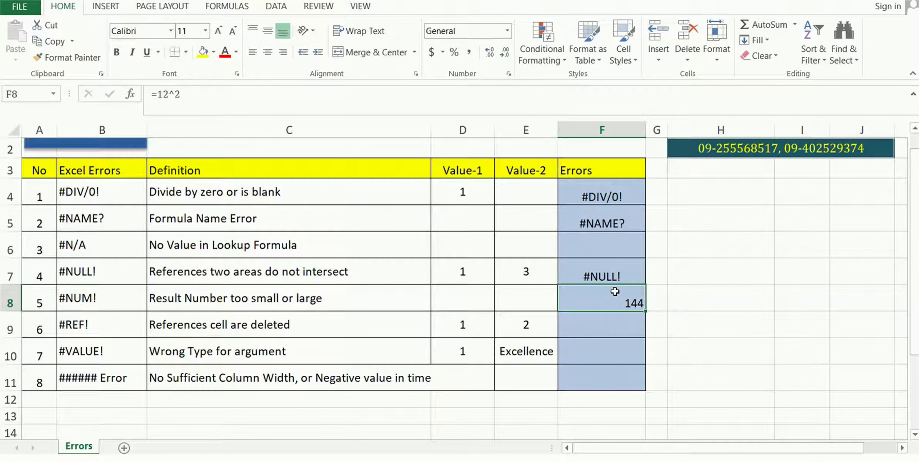
Enter =456789^123 in F8 so the oversized result shows #NUM!
type("=4")
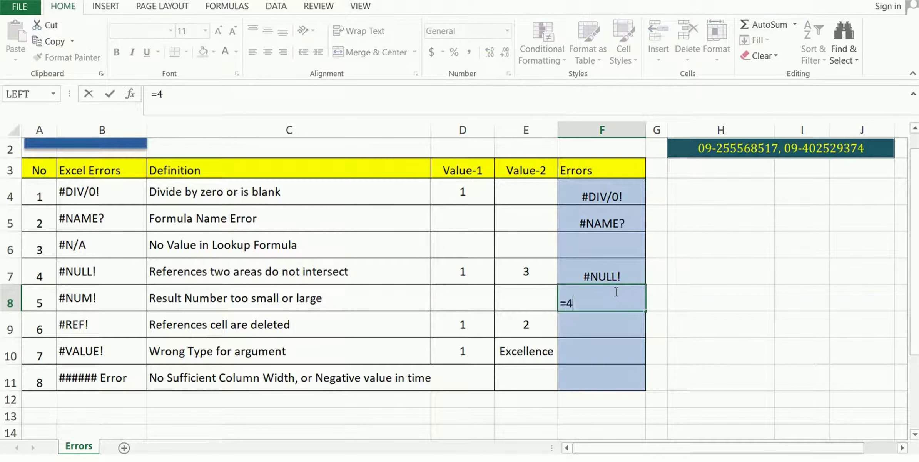
type("56789")
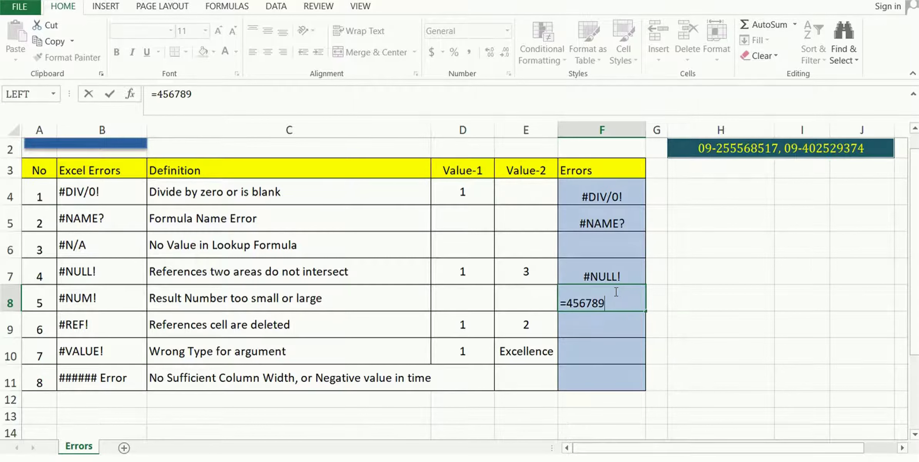
type("^")
type("123")
key("Return")
left_click(616, 292)
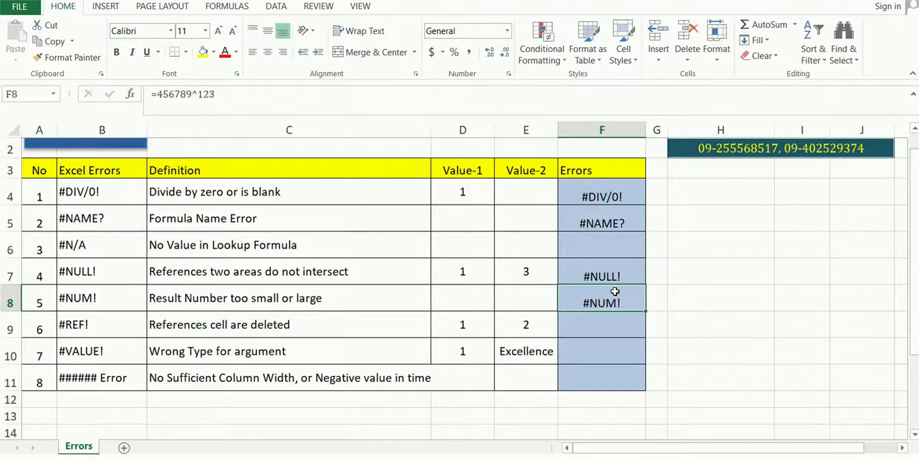
Replace F8's formula with =sqrt(-5), which returns #NUM!
type("=s")
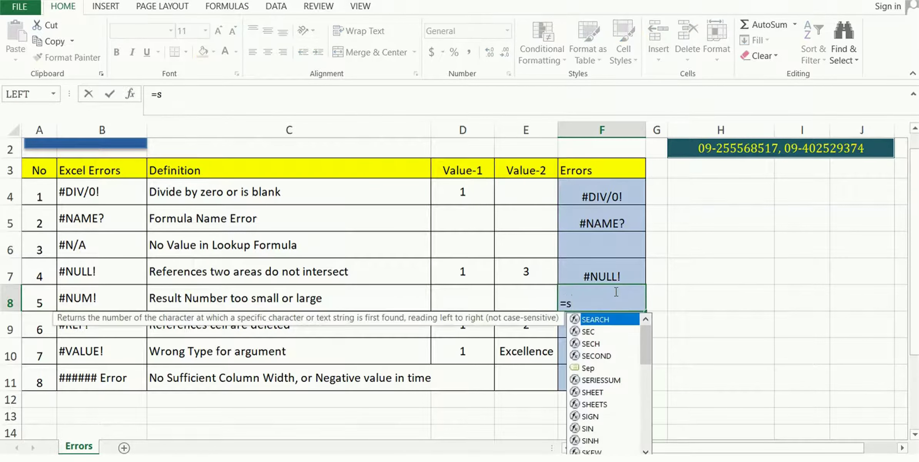
type("qrt")
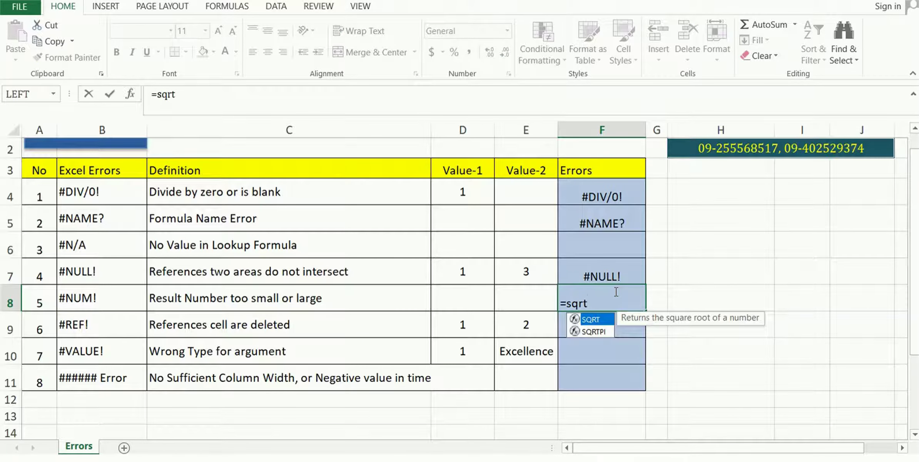
type("(")
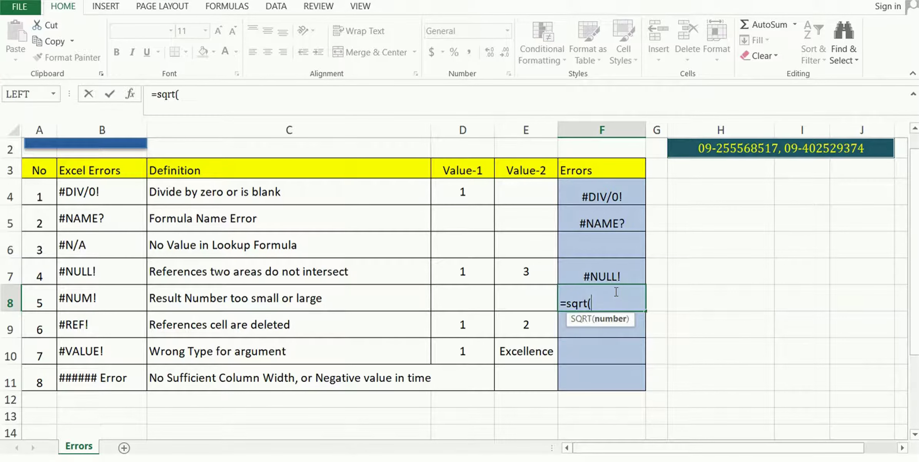
type("-5)")
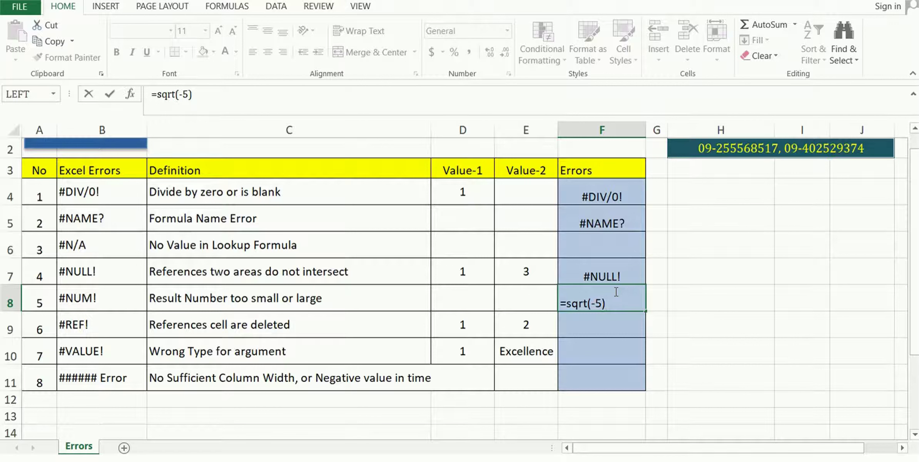
key("Return")
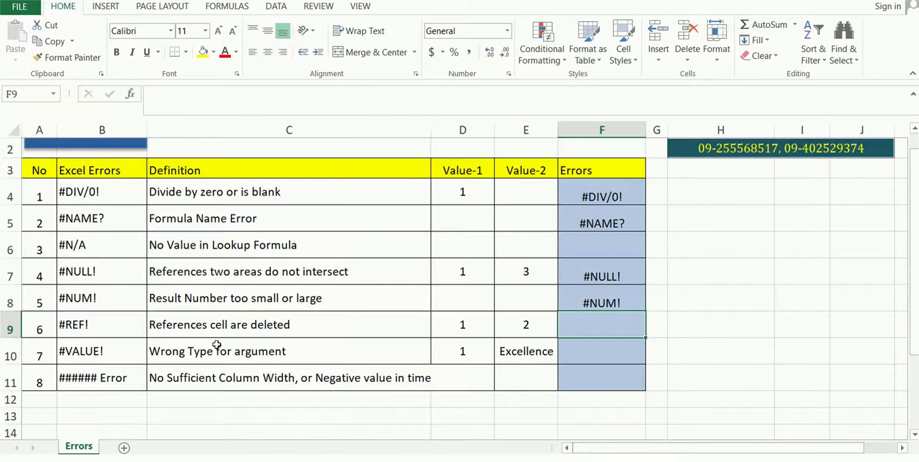
Enter =D9+E9 in F9 to show 3, then copy the cell
left_click(121, 324)
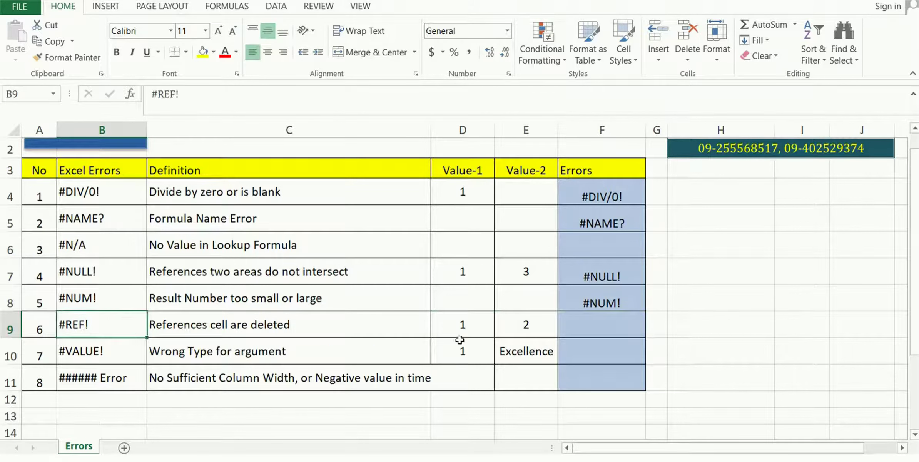
left_click(604, 329)
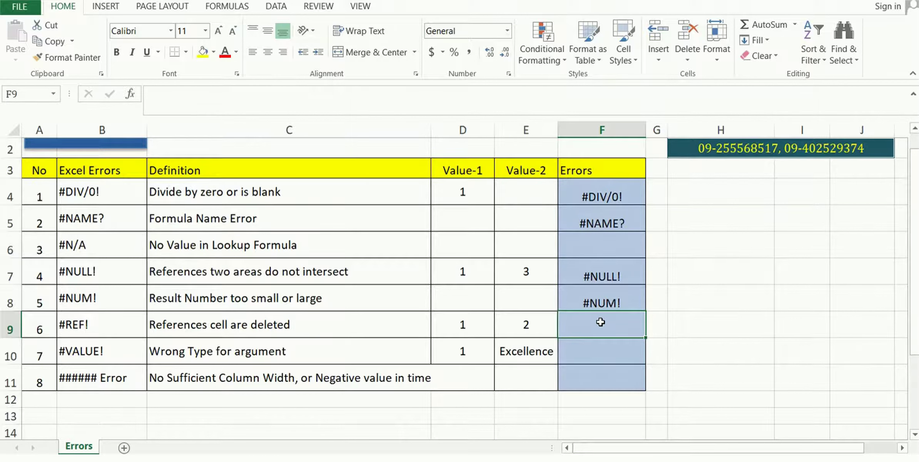
type("=")
left_click(474, 318)
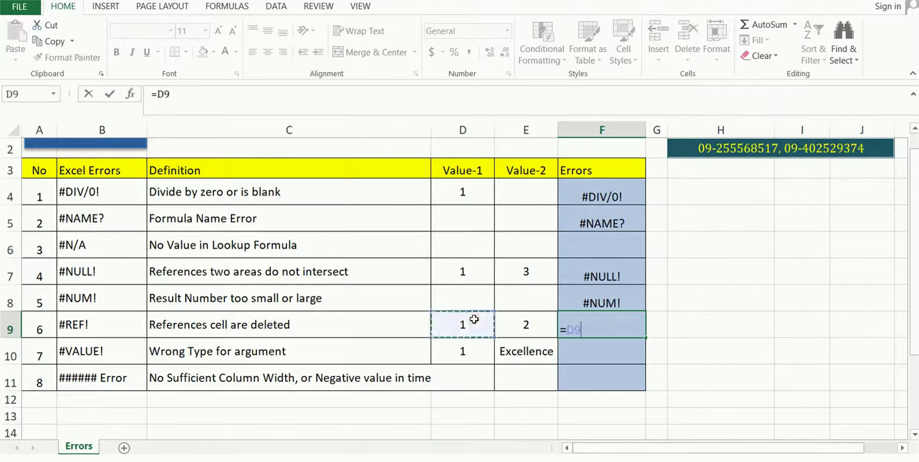
type("+")
left_click(520, 325)
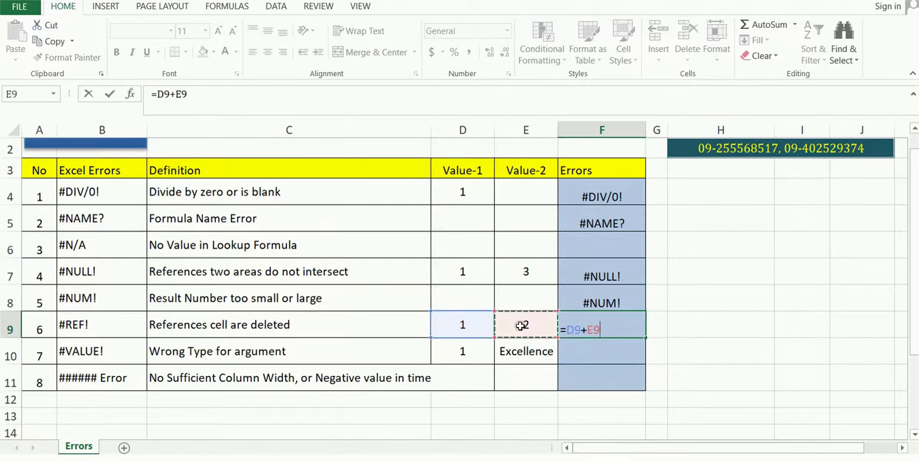
key("Return")
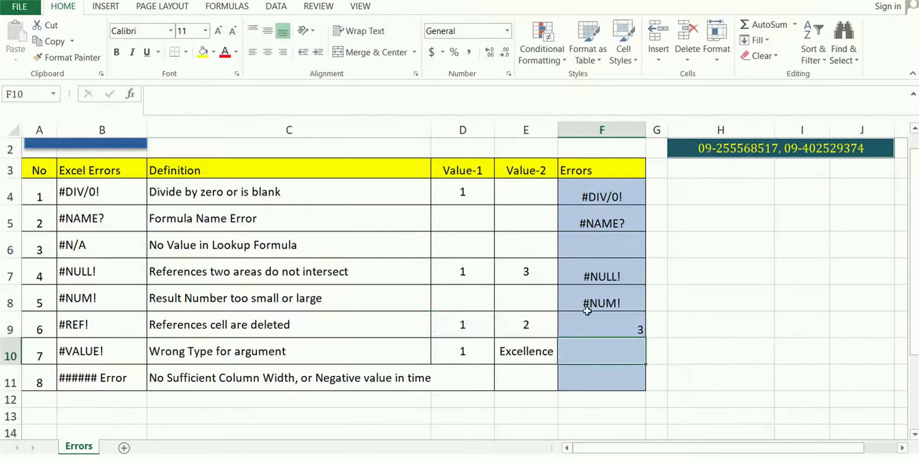
left_click(612, 329)
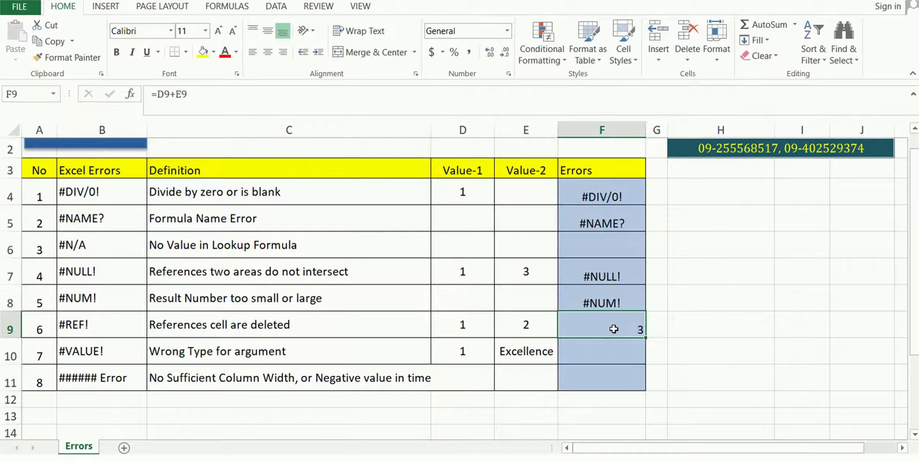
key("ctrl+c")
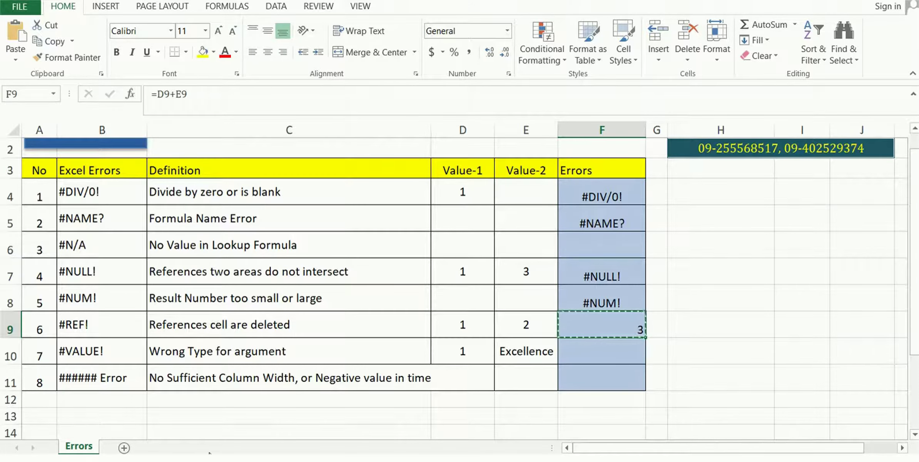
Paste F9 into B1 of a new sheet, showing =#REF!+A1, then return to Errors
left_click(124, 448)
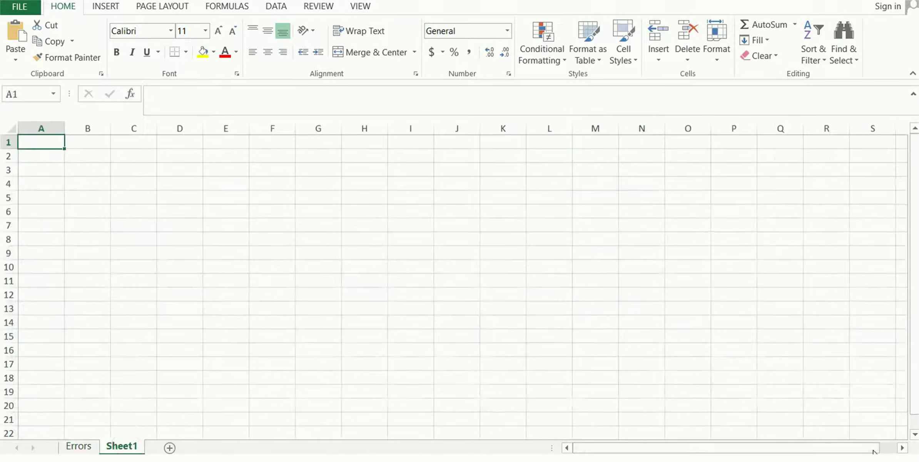
scroll(318, 232, "up", 1, "ctrl")
scroll(318, 232, "up", 4, "ctrl")
scroll(318, 232, "up", 5, "ctrl")
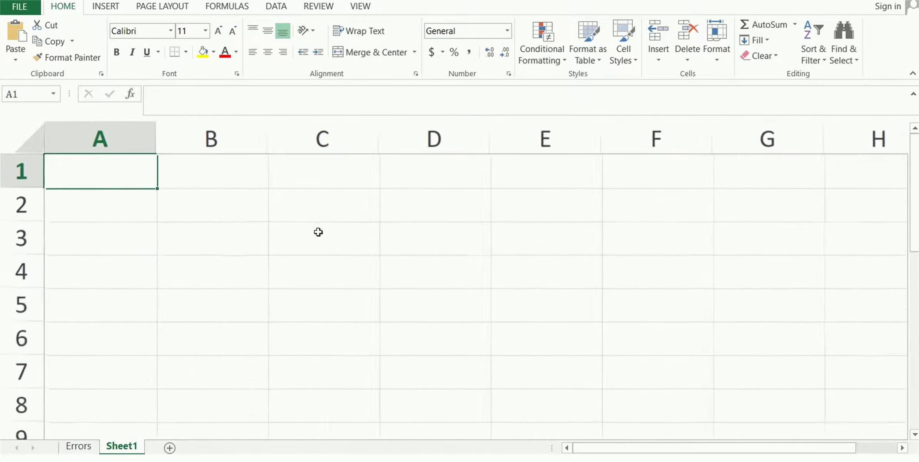
left_click(180, 175)
key("ctrl+v")
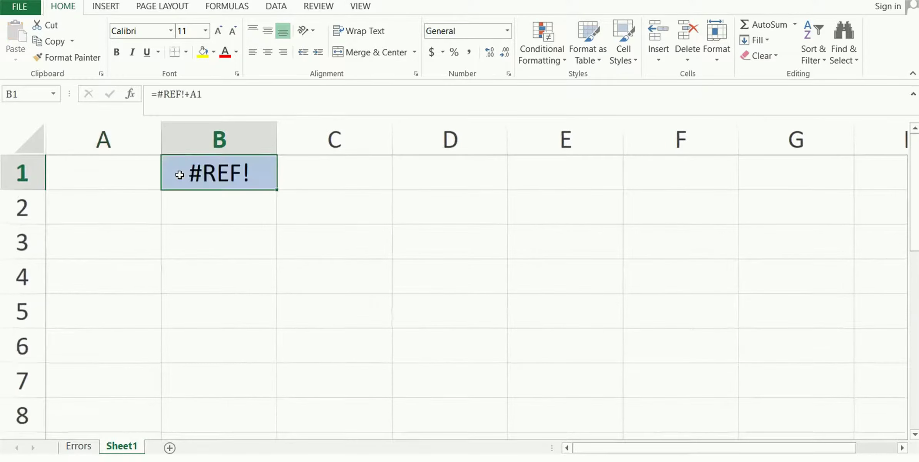
double_click(180, 174)
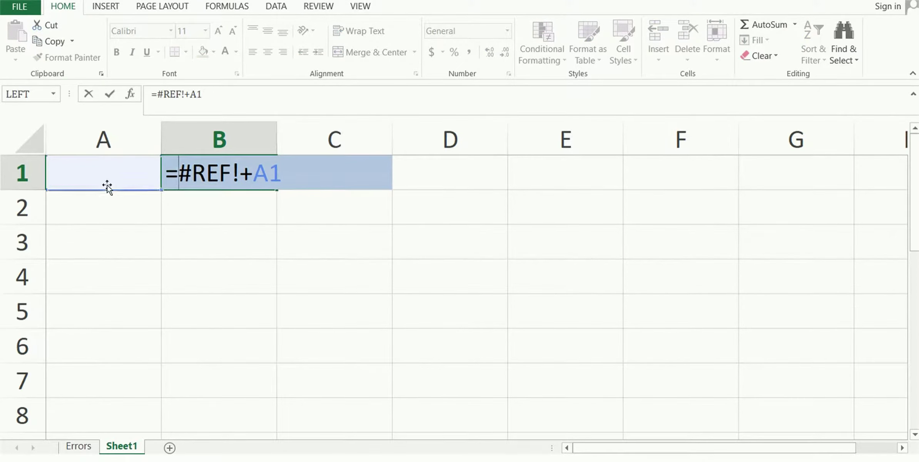
key("Return")
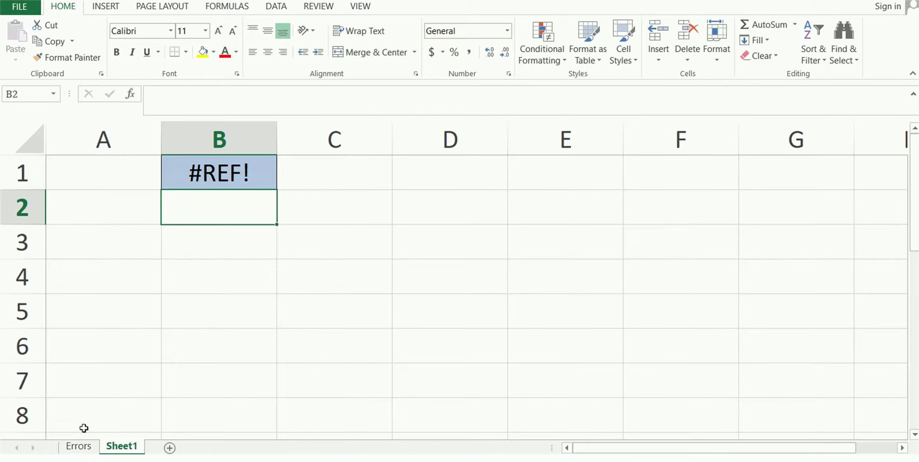
left_click(79, 446)
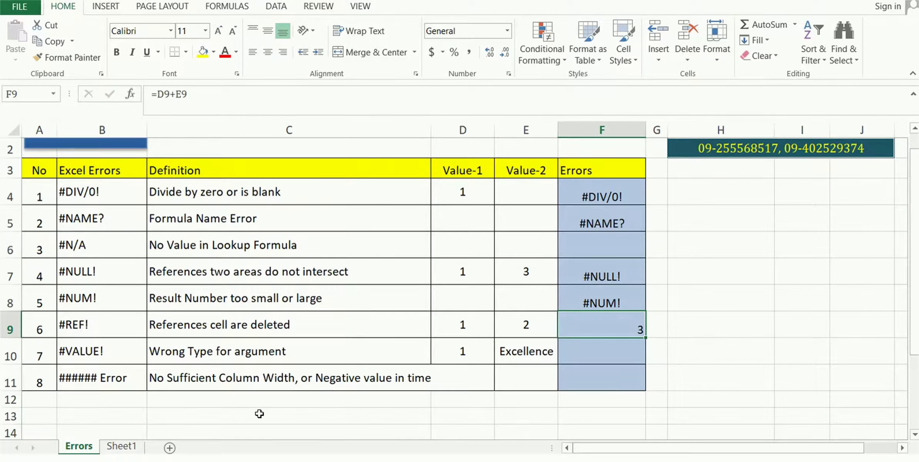
Check row 10's inputs: the number in D10 and the text Excellence in E10
left_click(102, 352)
left_click(605, 350)
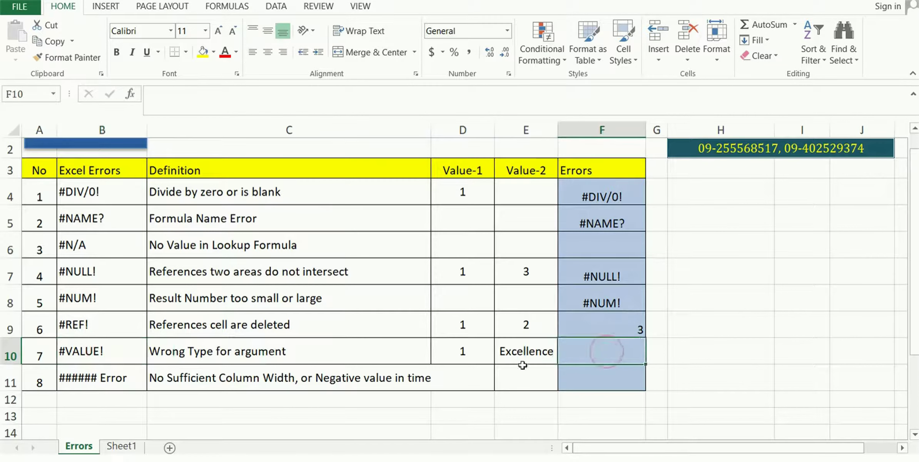
left_click(462, 353)
left_click(514, 355)
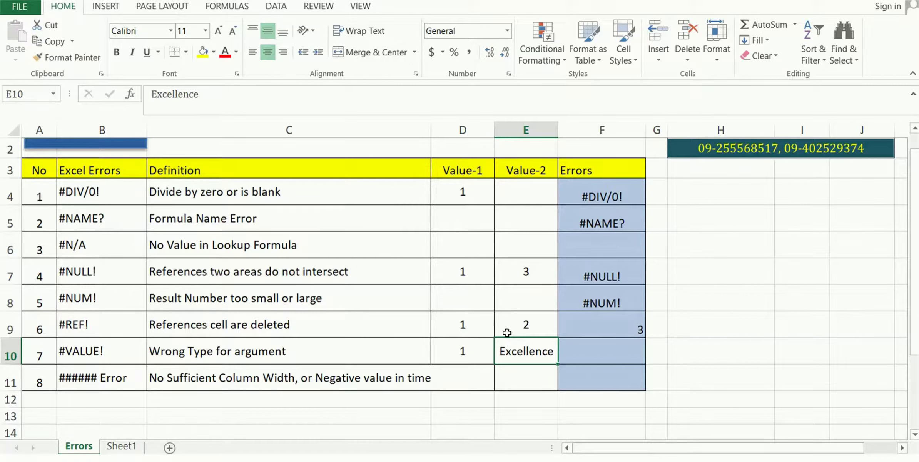
type("=")
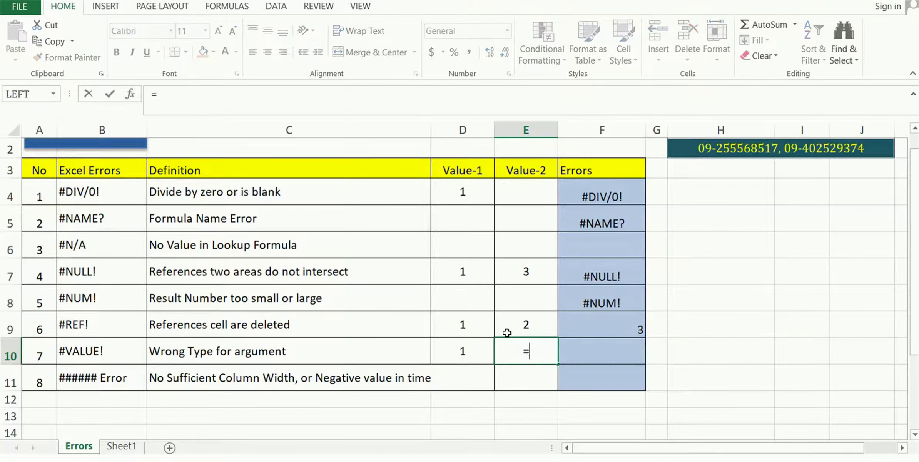
key("Escape")
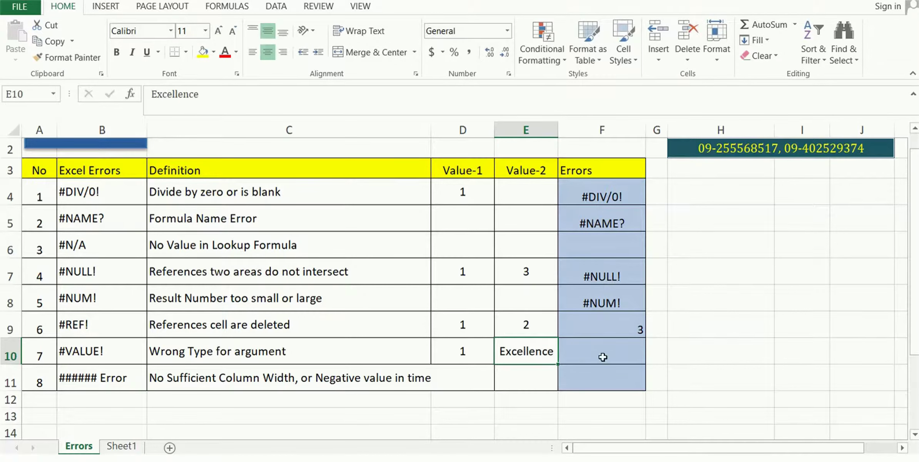
Enter =D10+E10 in F10, producing #VALUE!
left_click(602, 355)
type("=")
left_click(466, 346)
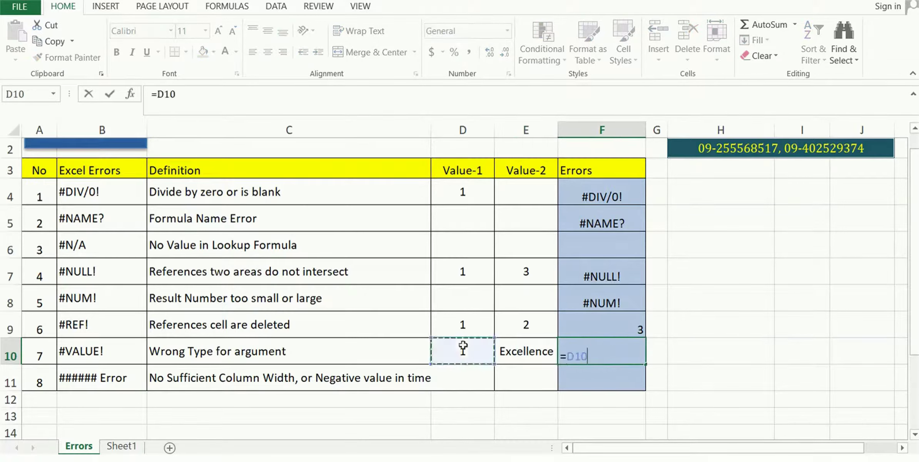
type("+")
left_click(522, 347)
key("Return")
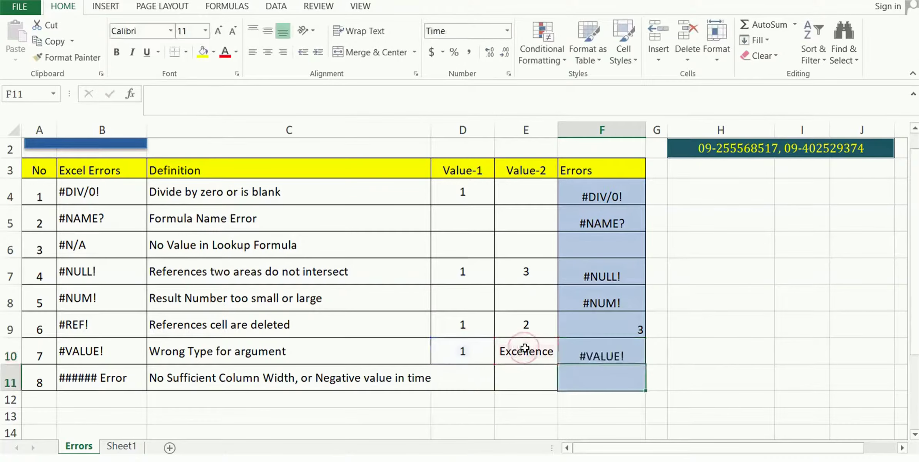
left_click(603, 358)
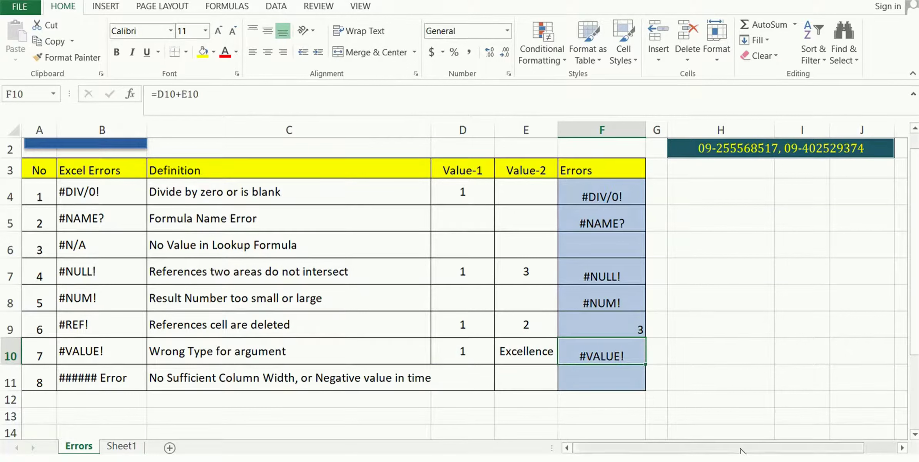
Select row 11 and cell F11 for the ###### example
left_click_drag(79, 387, 582, 387)
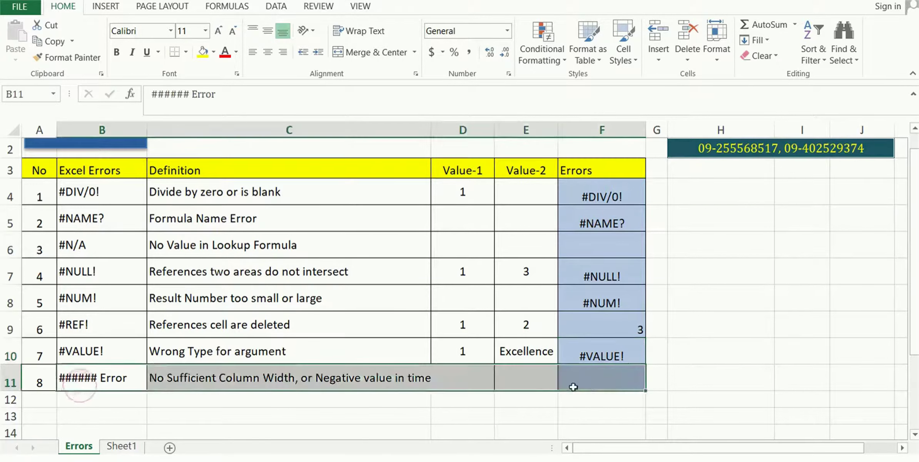
left_click(583, 382)
left_click_drag(760, 442, 812, 443)
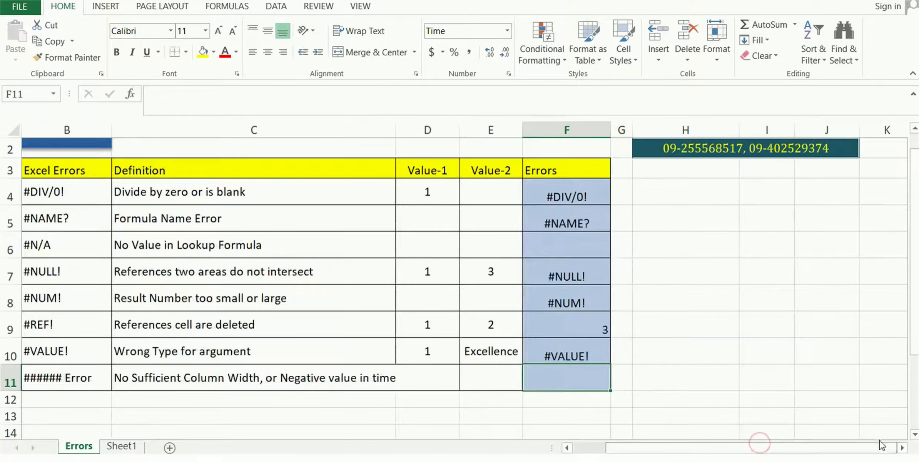
left_click(903, 447)
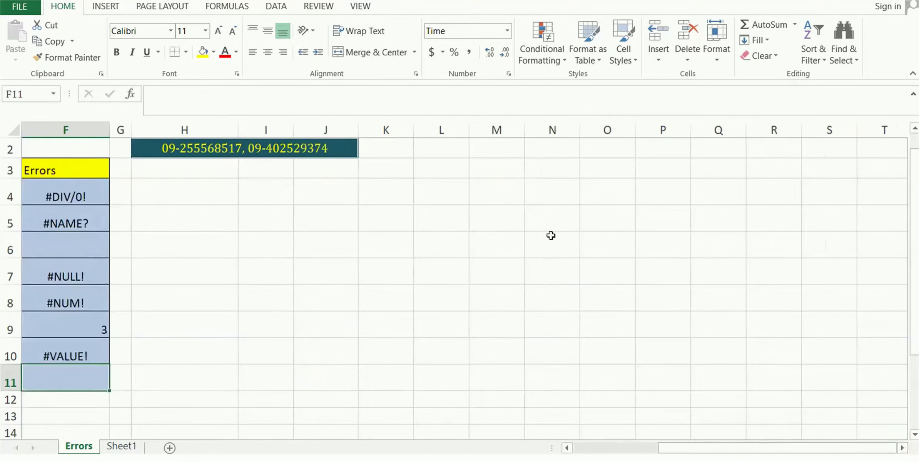
left_click(489, 171)
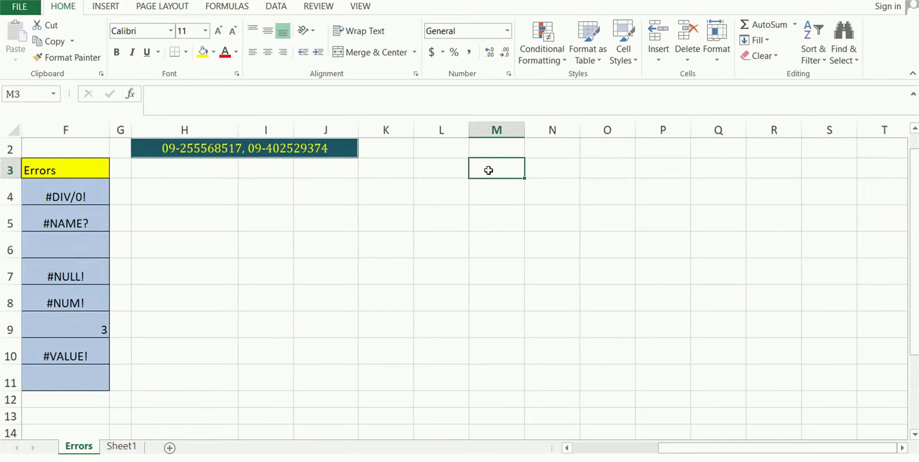
type("4566")
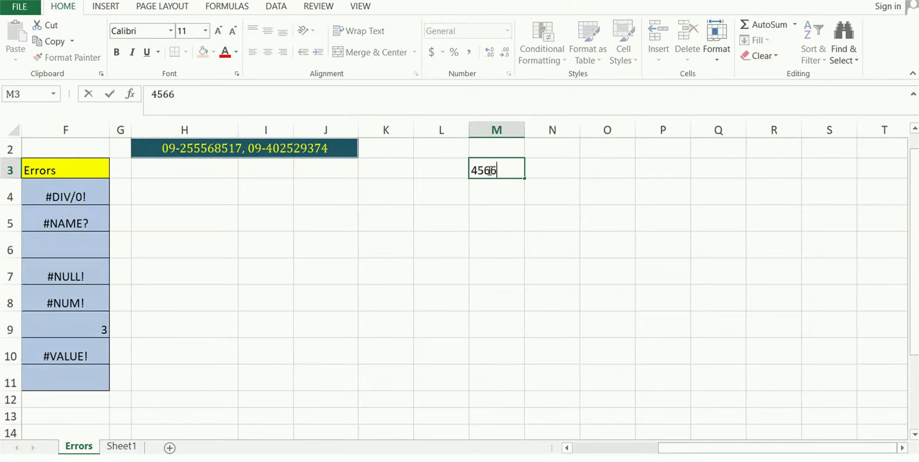
type("321155")
key("Return")
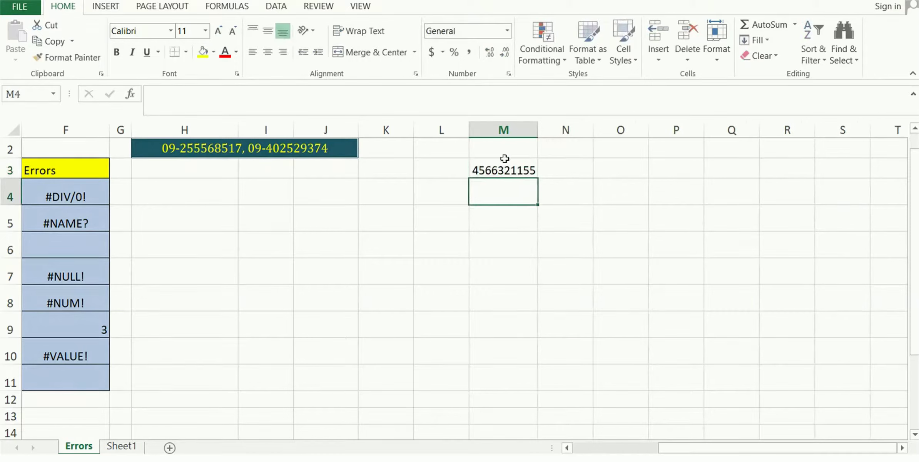
Narrow column M until M3 shows ####, then AutoFit the column so it displays in full
left_click_drag(538, 129, 501, 128)
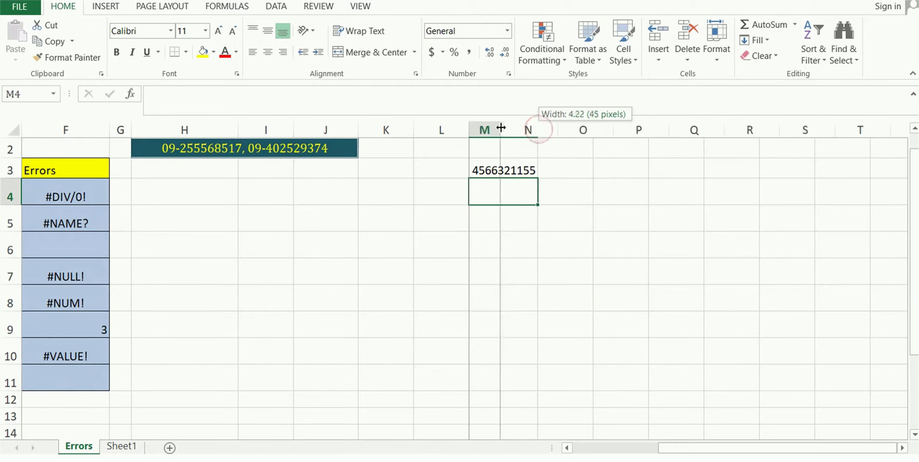
left_click(485, 170)
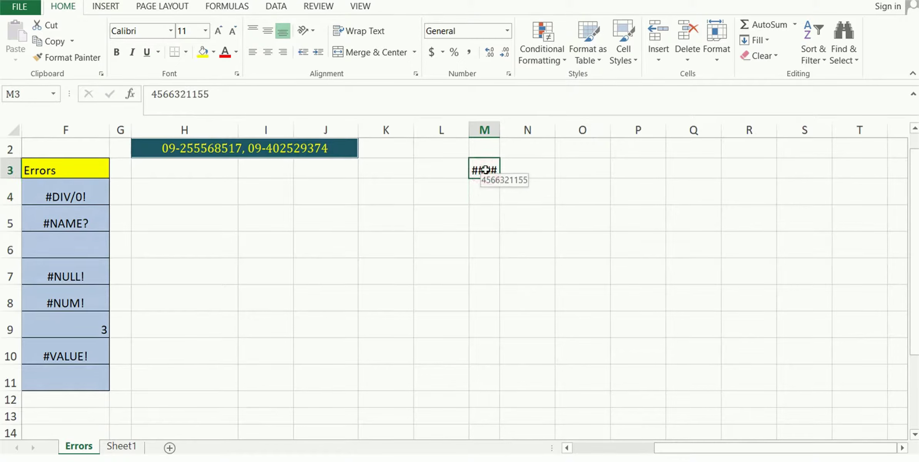
double_click(499, 129)
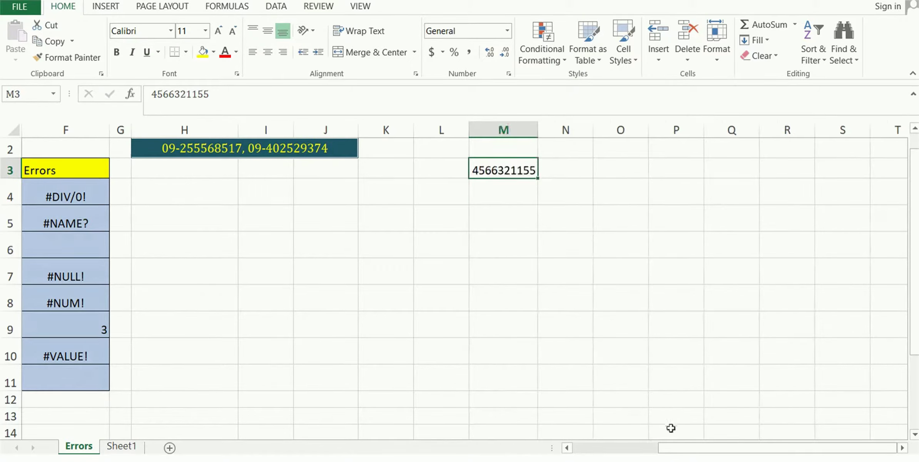
left_click_drag(677, 450, 605, 452)
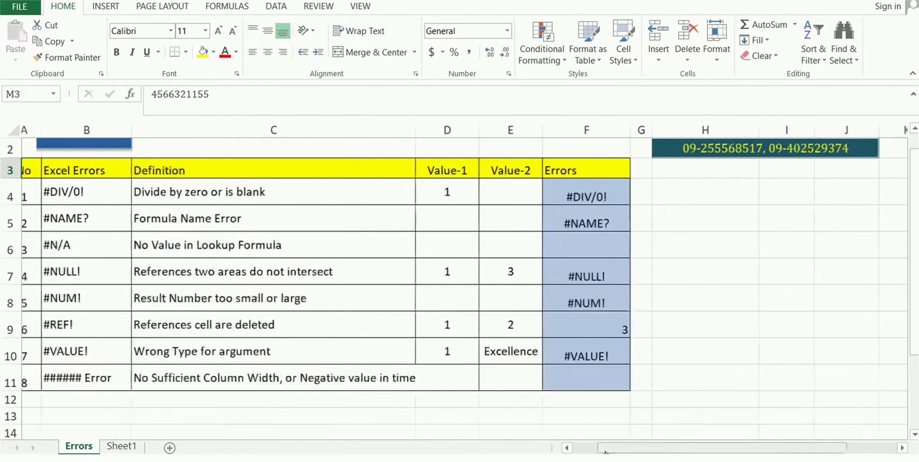
left_click(575, 392)
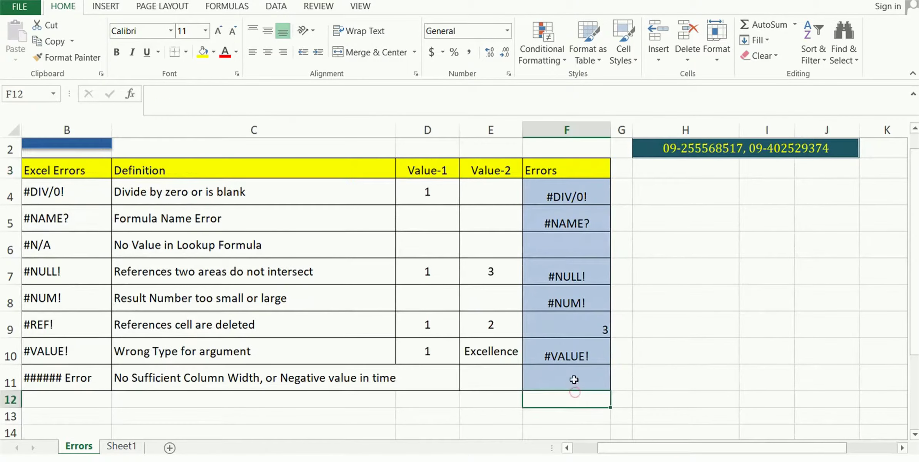
left_click(573, 379)
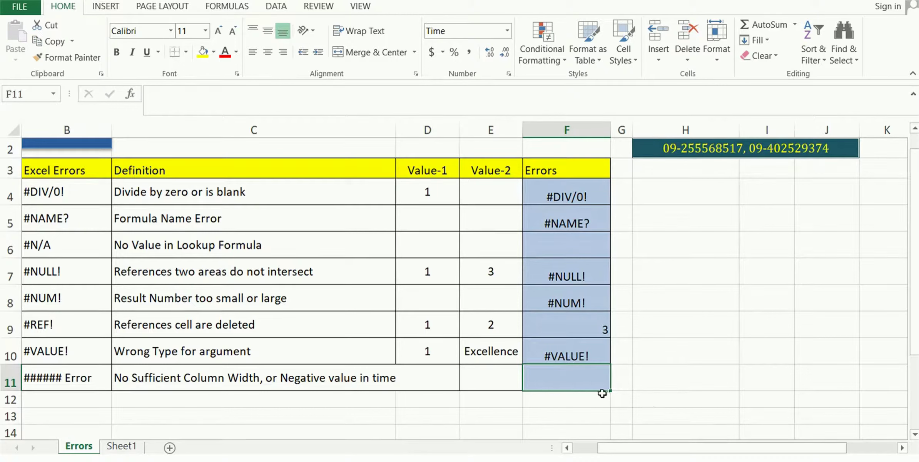
left_click(652, 384)
left_click(598, 381)
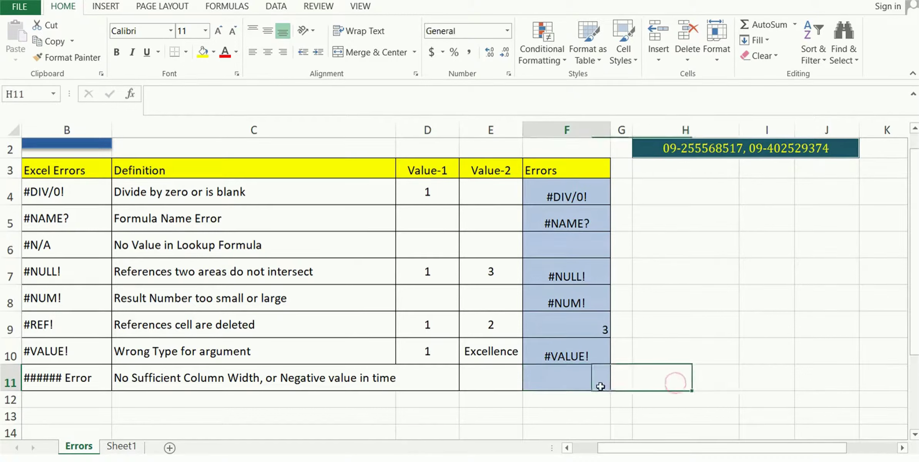
left_click(682, 381)
left_click(682, 382)
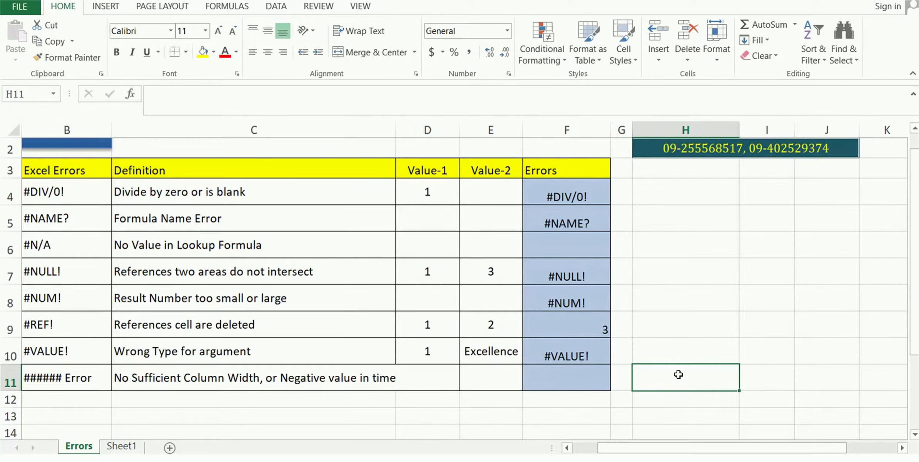
Enter -2 in H11, undoing an accidental hiding of row 11
type("-2")
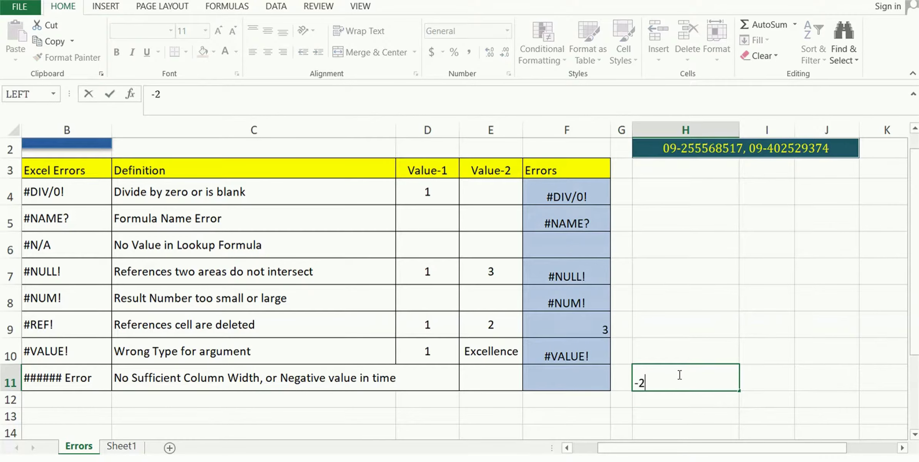
key("Return")
left_click(677, 373)
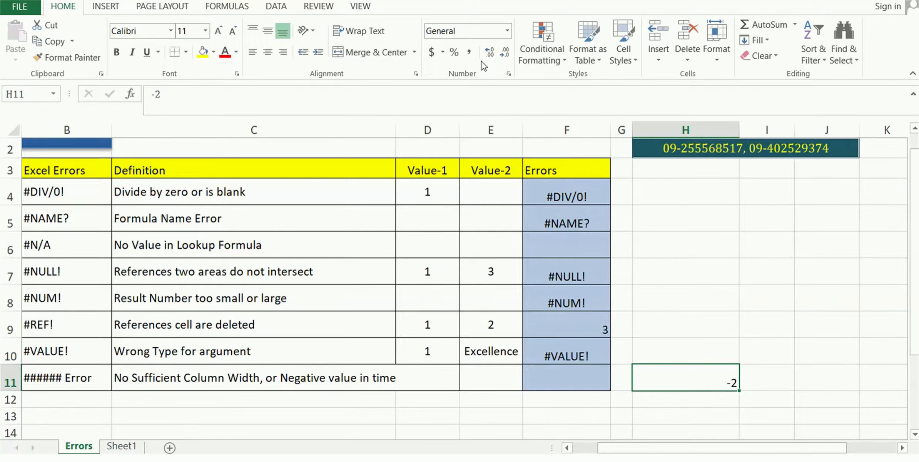
key("ctrl+9")
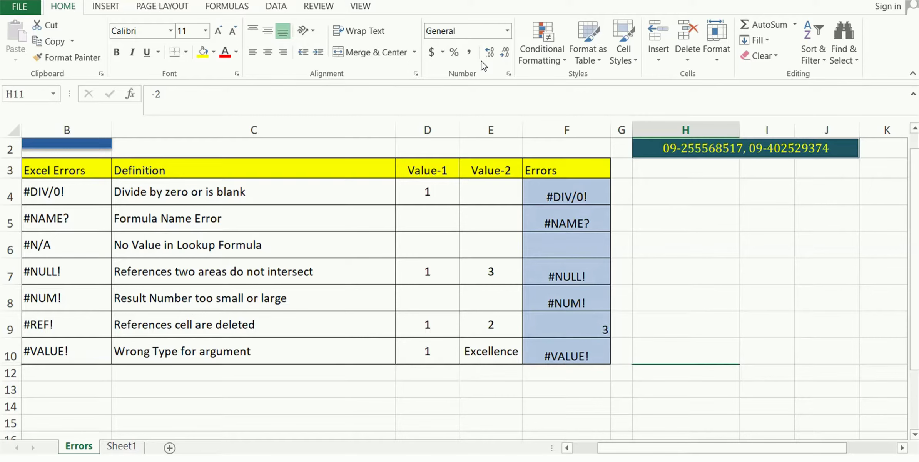
scroll(706, 258, "up", 1)
left_click(695, 401)
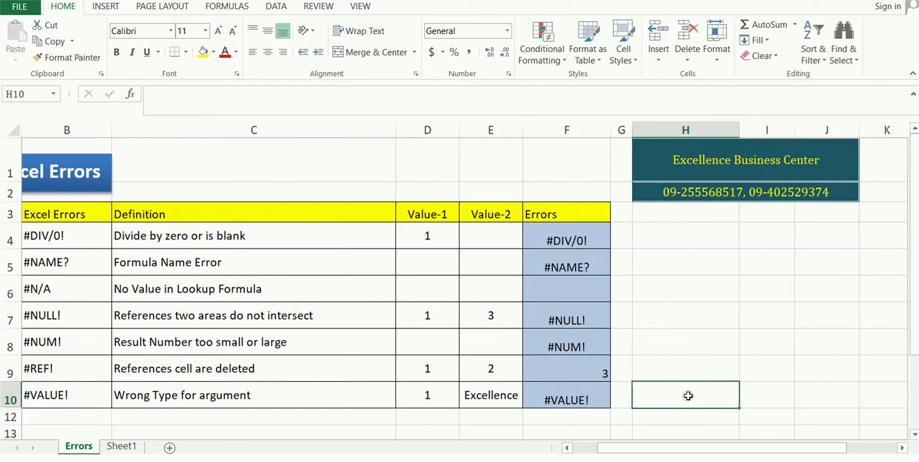
key("ctrl+z")
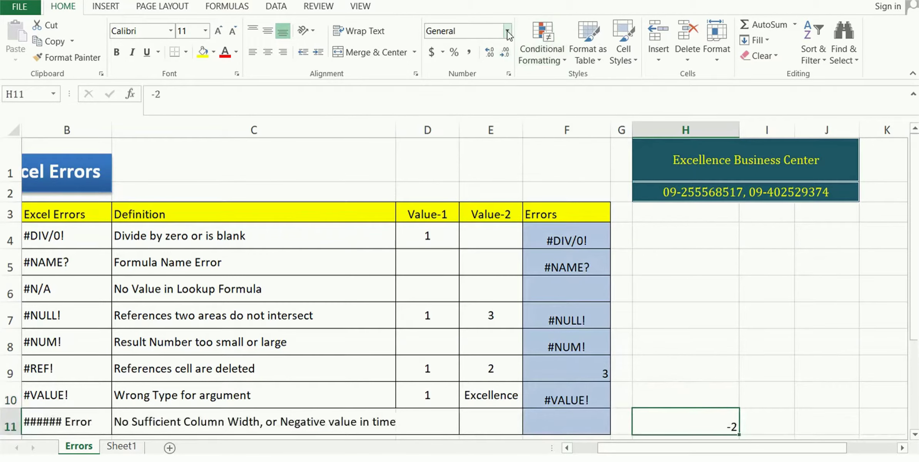
Apply the Time number format to H11 so it shows ######
left_click(508, 31)
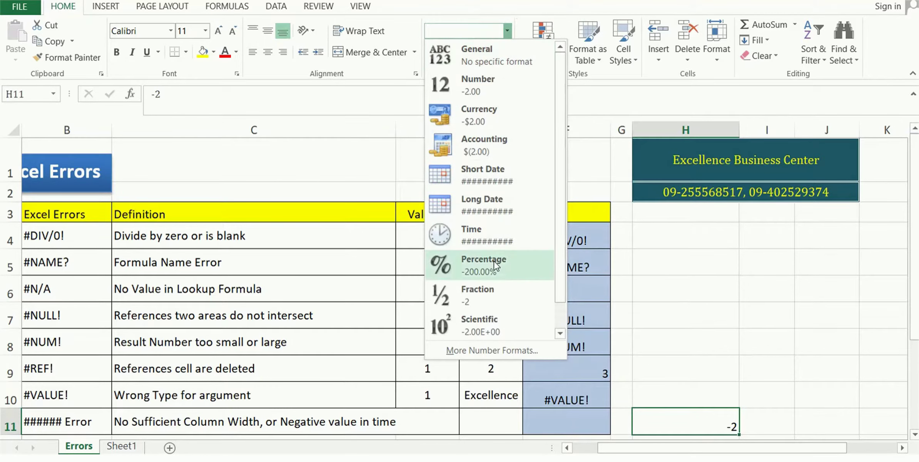
key("Escape")
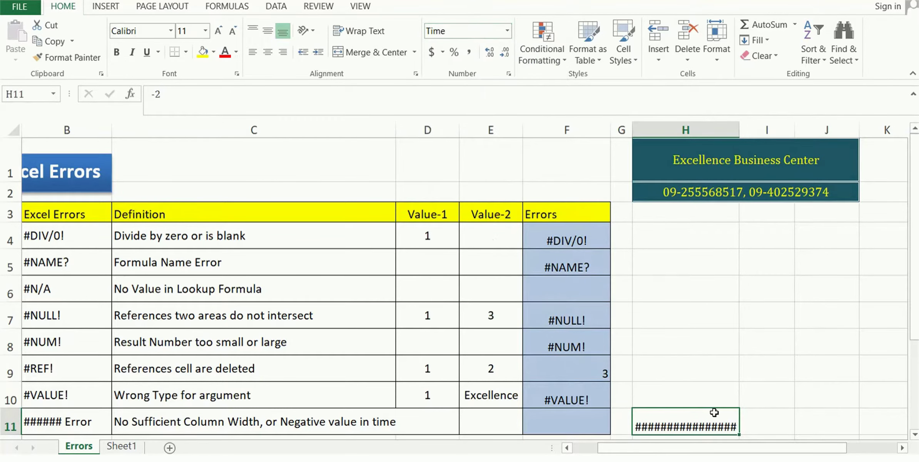
scroll(706, 415, "down", 1)
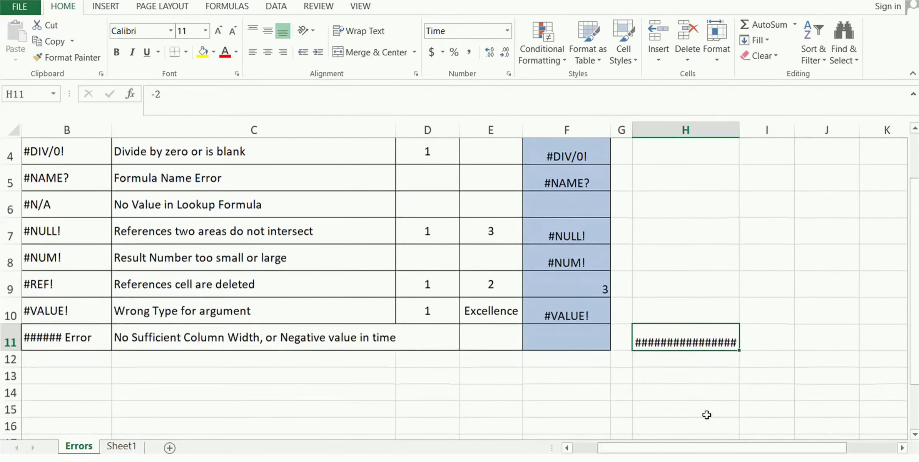
Try the values 2 and then 6 in H11, checking the Number Format list
type("2")
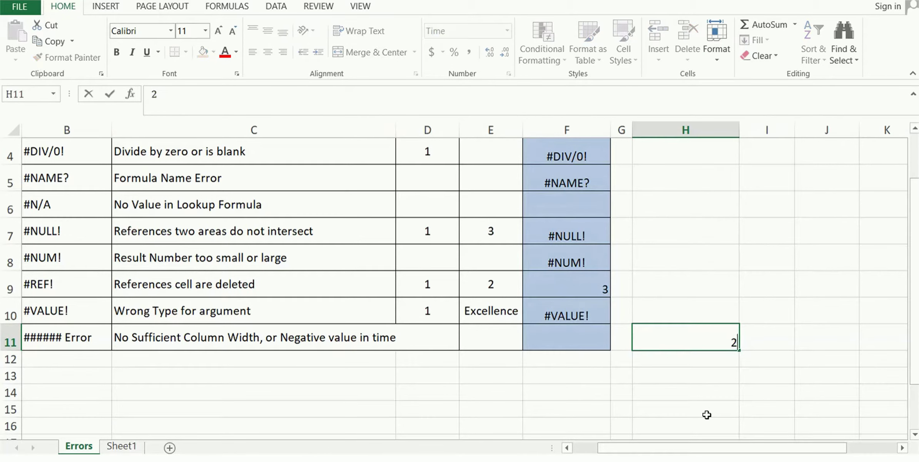
key("Return")
left_click(725, 343)
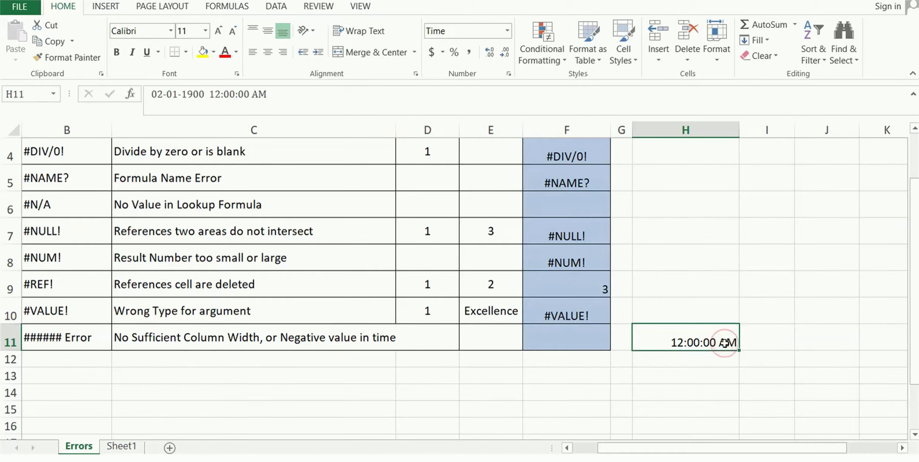
left_click(508, 30)
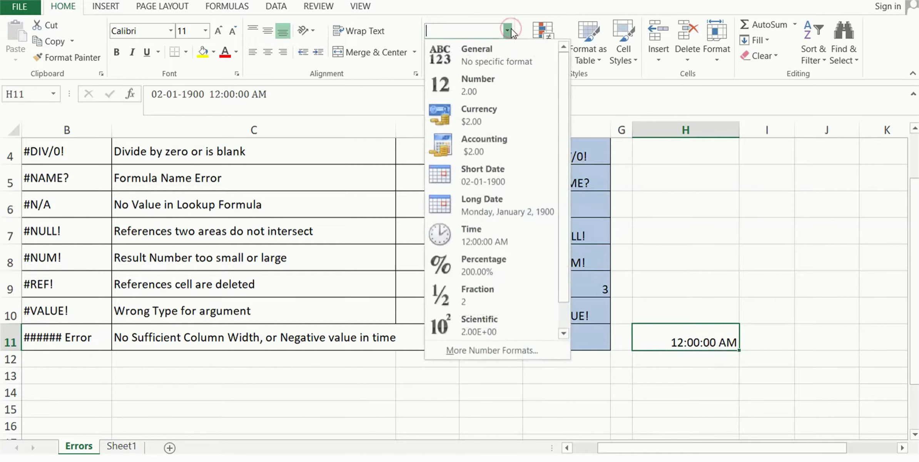
left_click(507, 31)
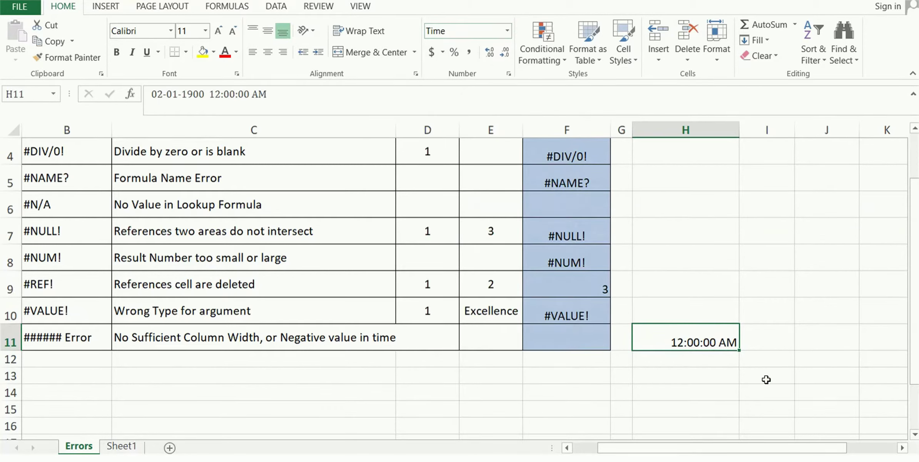
type("6")
key("Return")
left_click(713, 333)
Try 1.5, 2.5 and finally 3.6 in H11, which displays 2:24:00 PM
type("1.5")
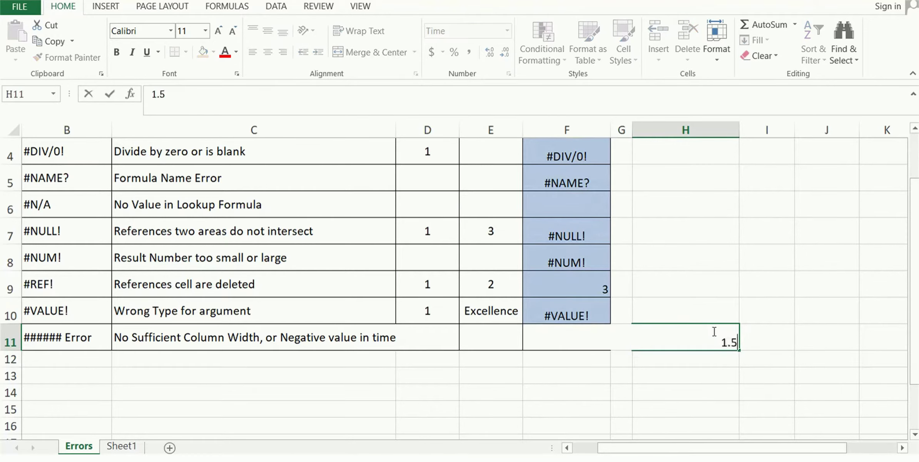
key("Return")
left_click(714, 333)
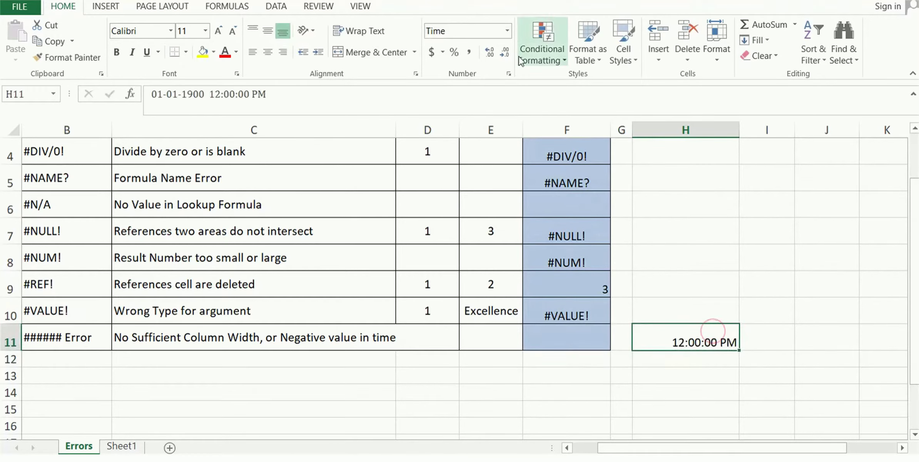
left_click(508, 30)
left_click(712, 336)
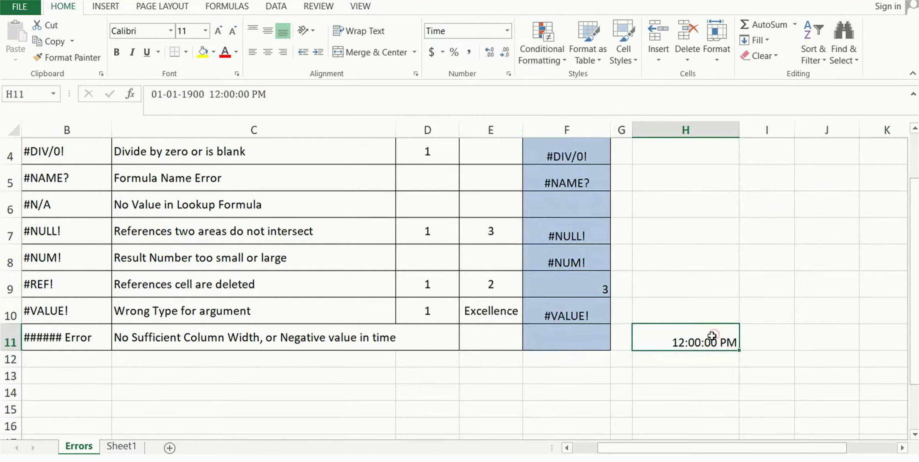
type("2.5")
key("Return")
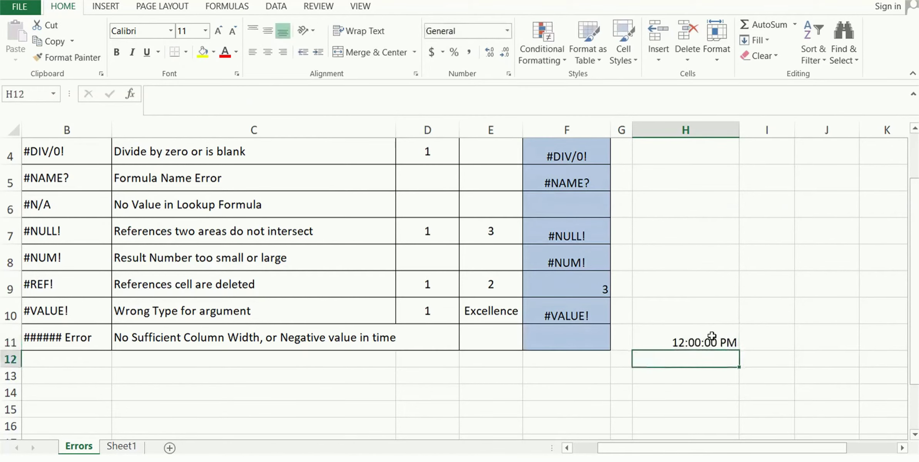
left_click(712, 334)
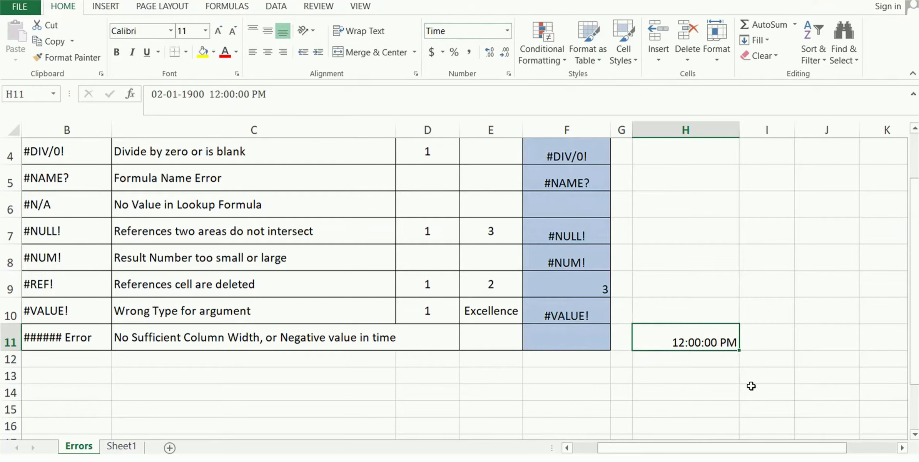
type("3.6")
key("Return")
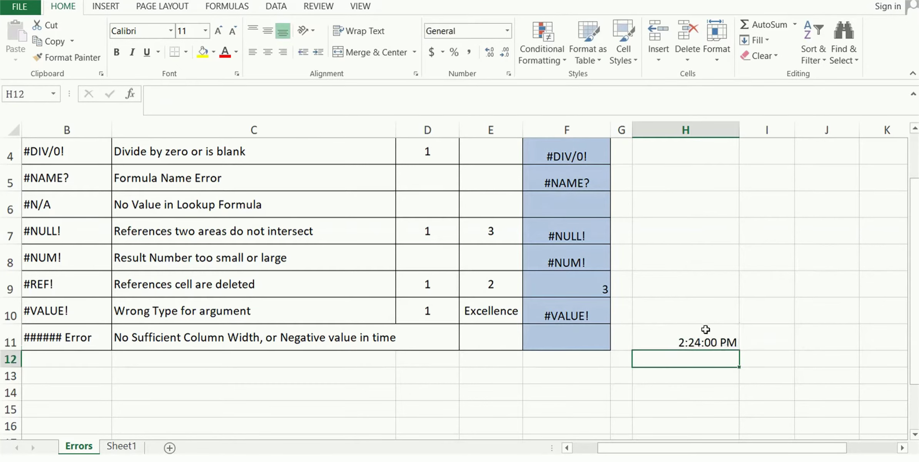
left_click(706, 330)
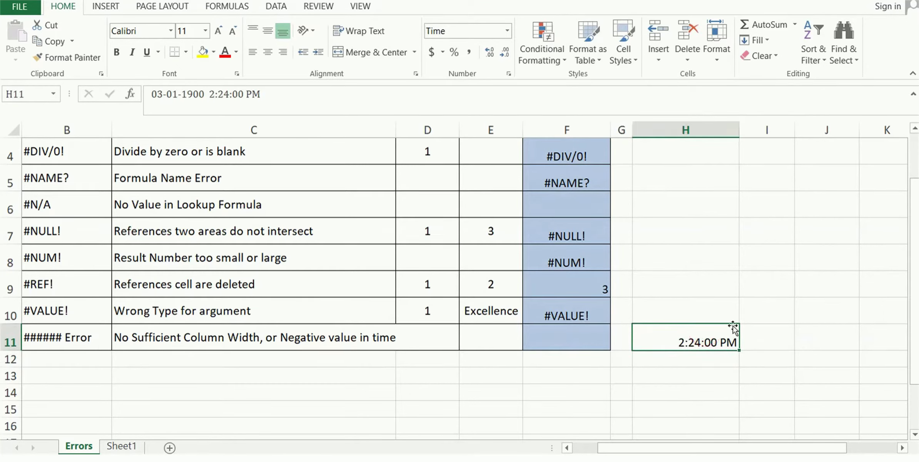
Replace H11's value with -3.5 so it shows ###### again, checking the warning tooltip
key("Delete")
type("-3.")
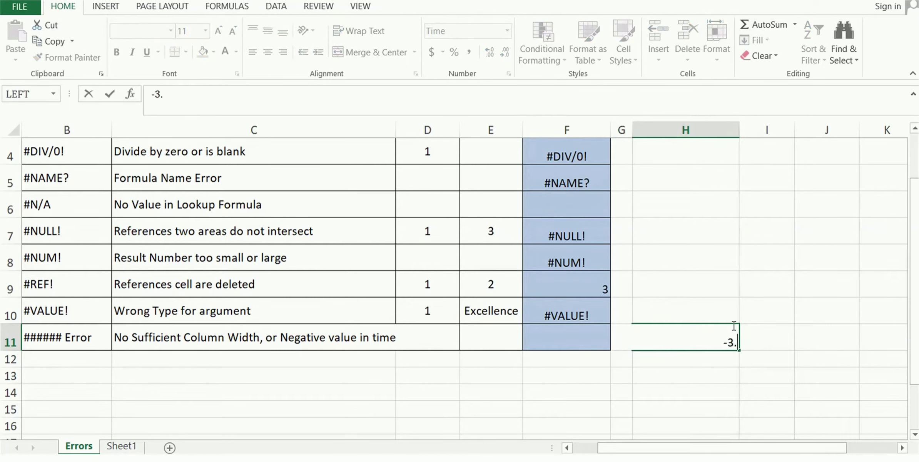
type("5")
key("Return")
left_click(716, 330)
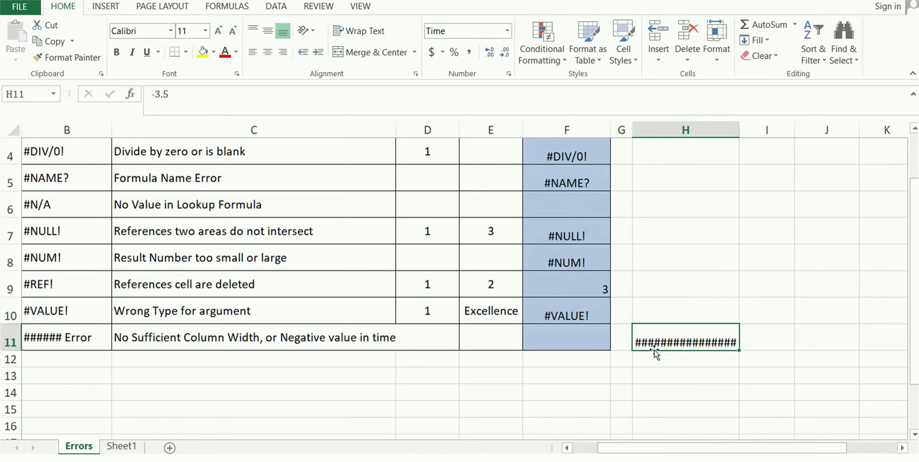
mouse_move(686, 341)
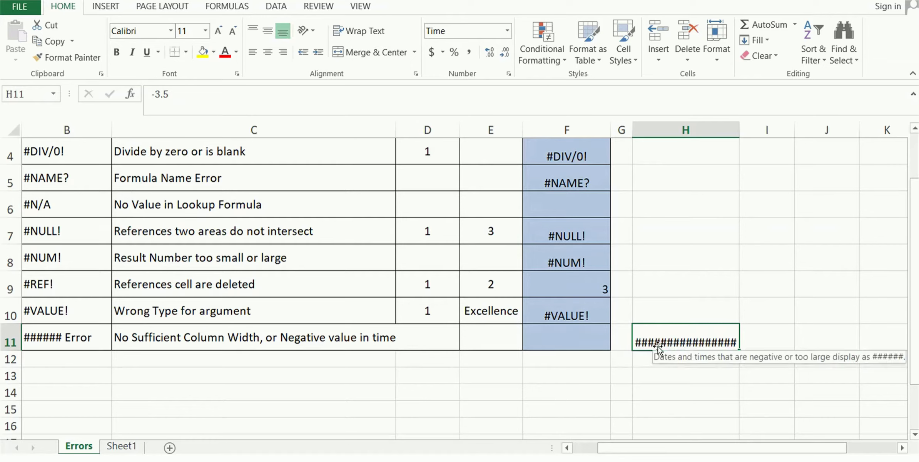
left_click(694, 316)
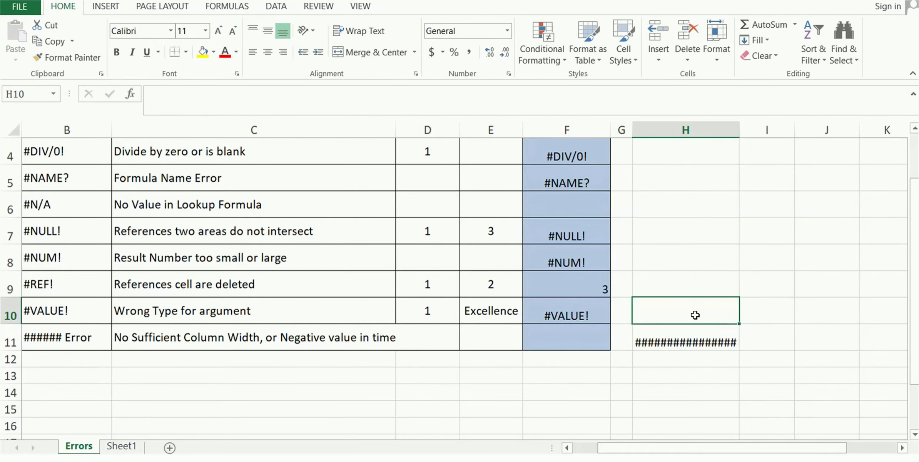
scroll(219, 227, "up", 1)
Widen column C to 45.44 so row 11's full definition fits
left_click_drag(745, 449, 643, 454)
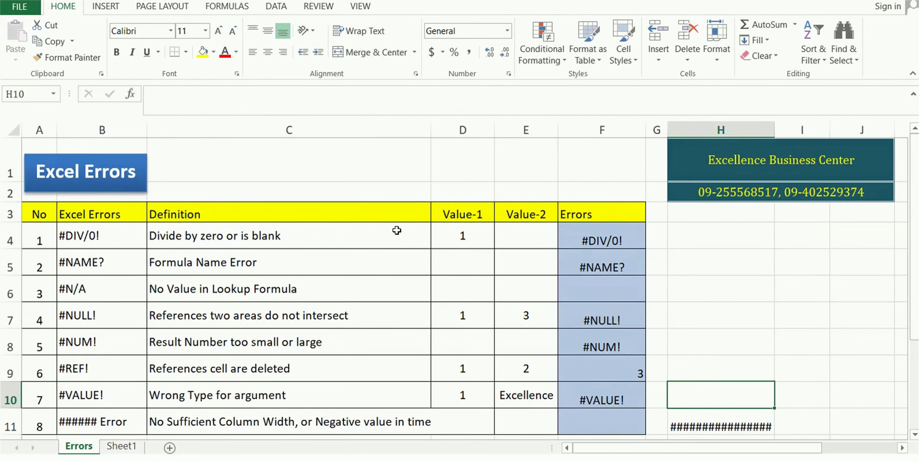
left_click_drag(430, 131, 442, 132)
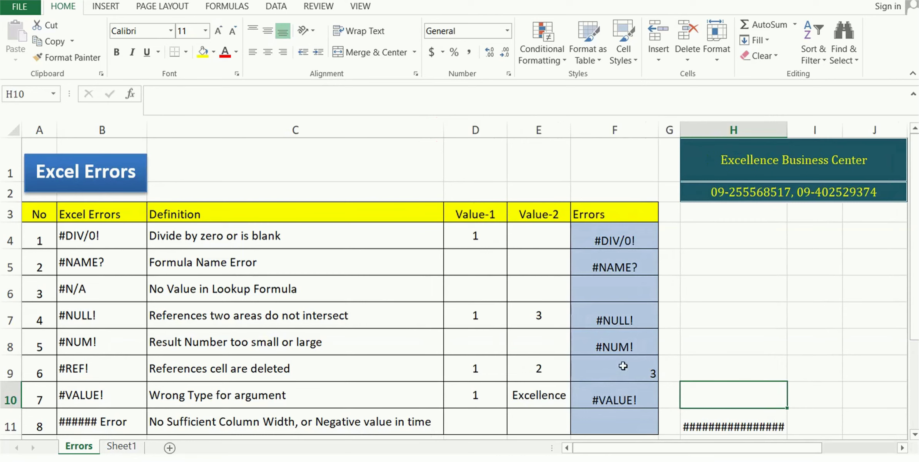
left_click(777, 341)
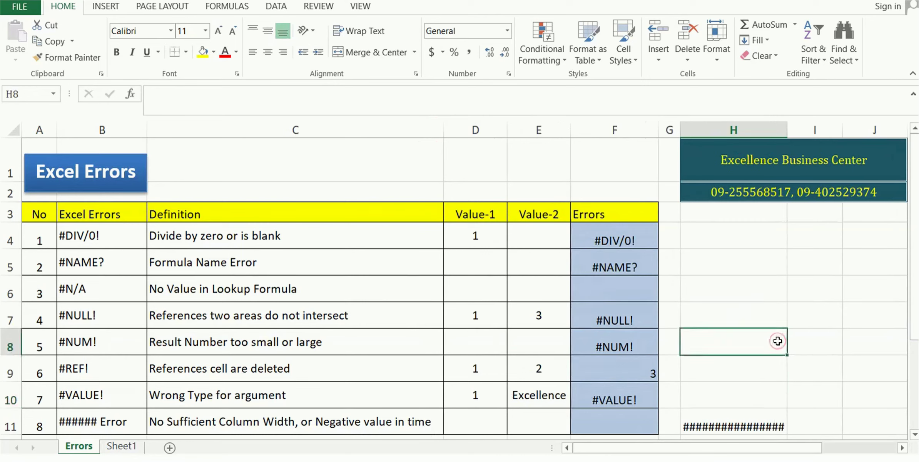